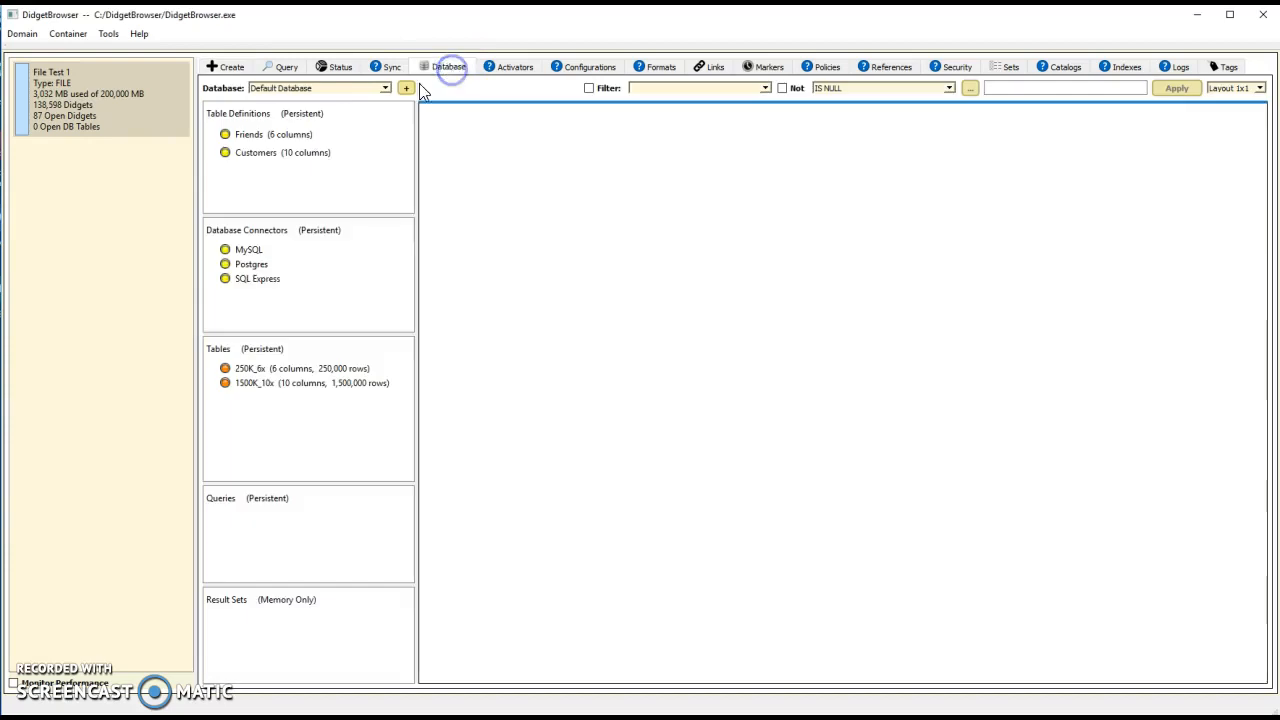
Run the saved queries NACS only and Name and email for A people on the 250K_6x table
{"action": "left_click", "coordinate": [260, 371]}
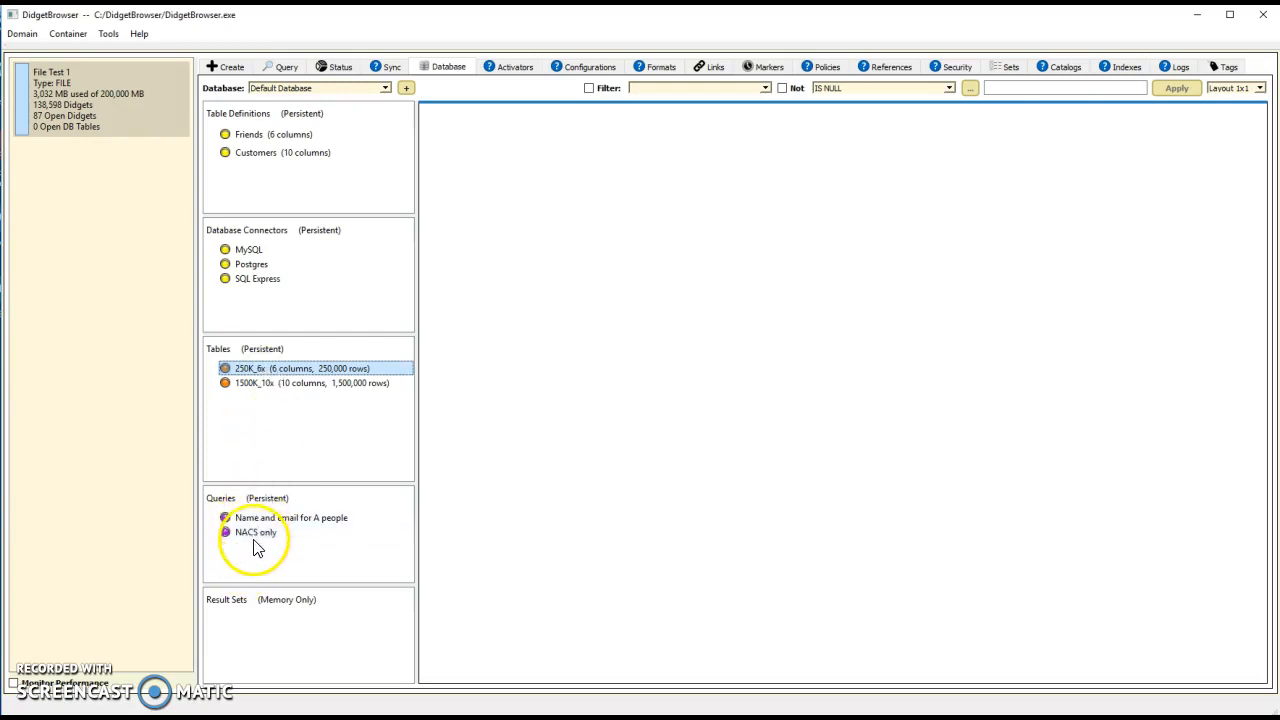
{"action": "mouse_move", "coordinate": [260, 540]}
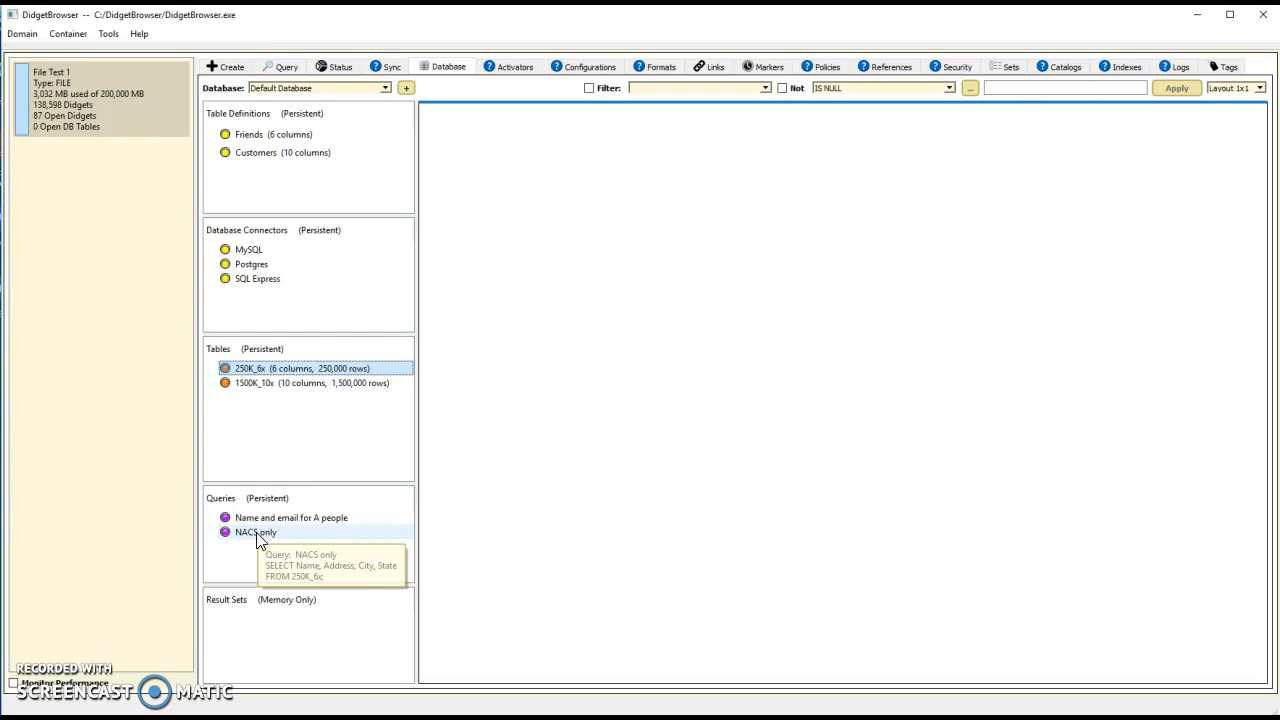
{"action": "left_click", "coordinate": [258, 537]}
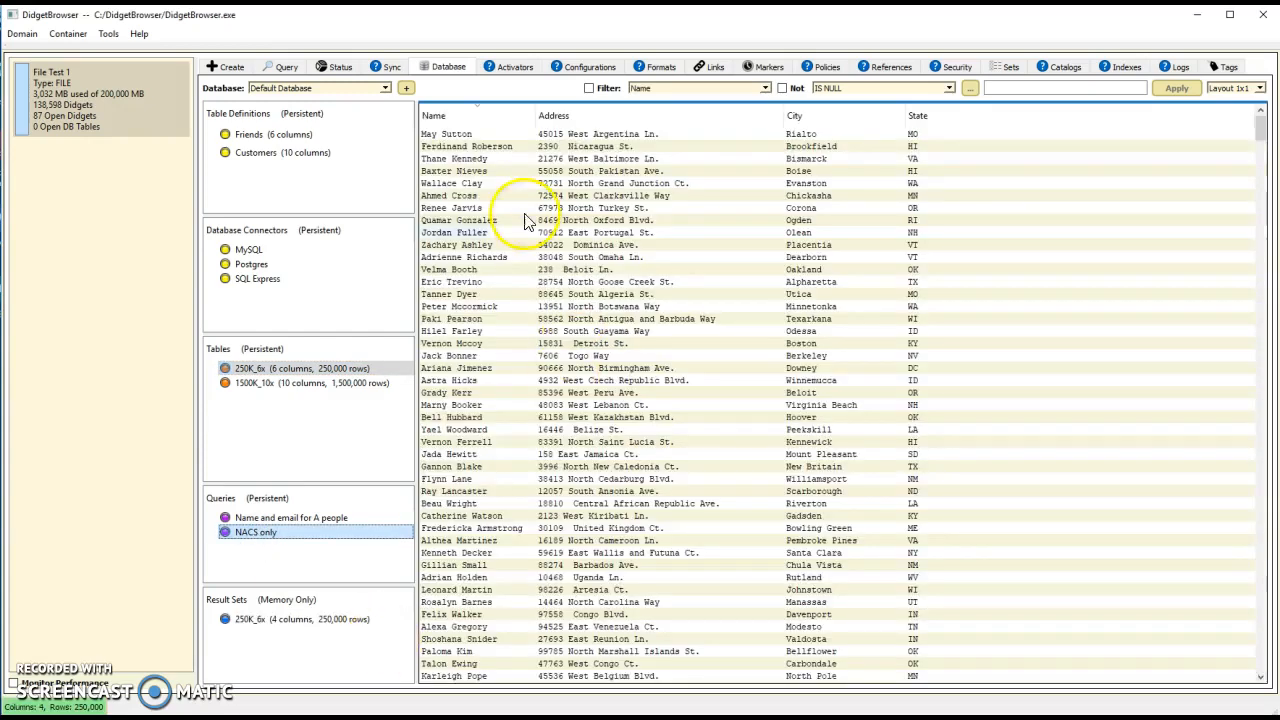
{"action": "left_click", "coordinate": [540, 456]}
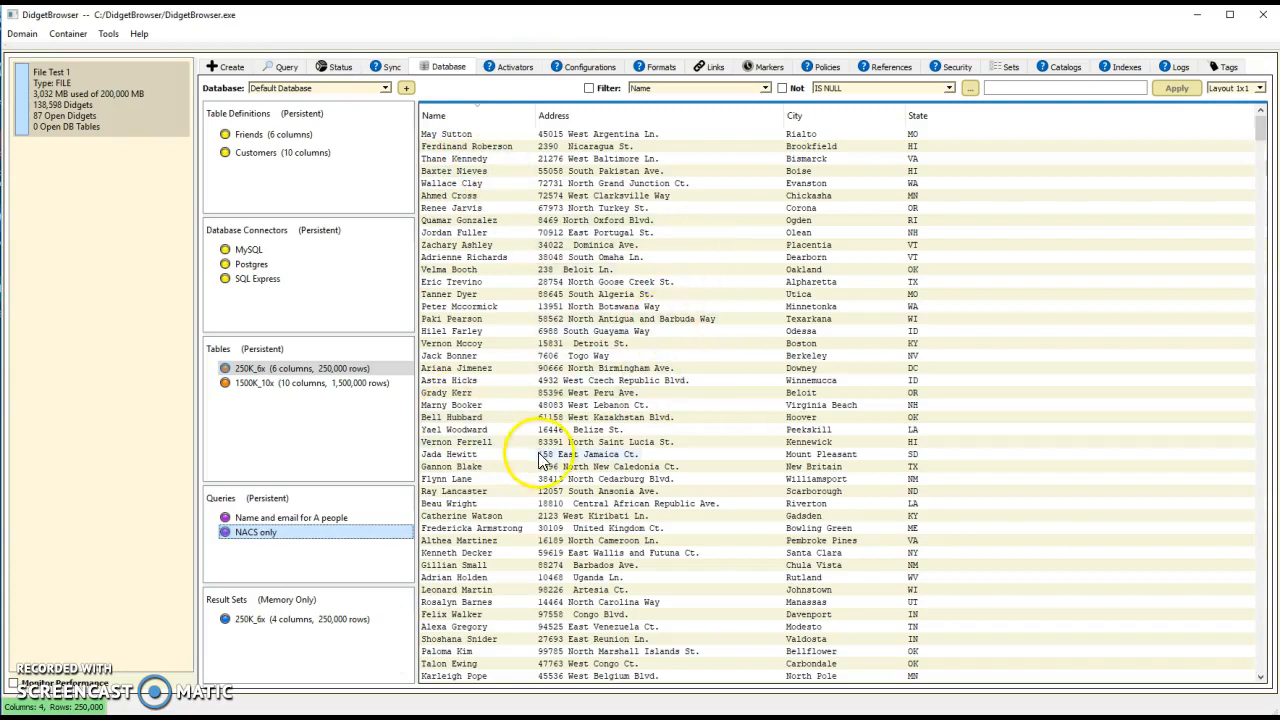
{"action": "mouse_move", "coordinate": [285, 528]}
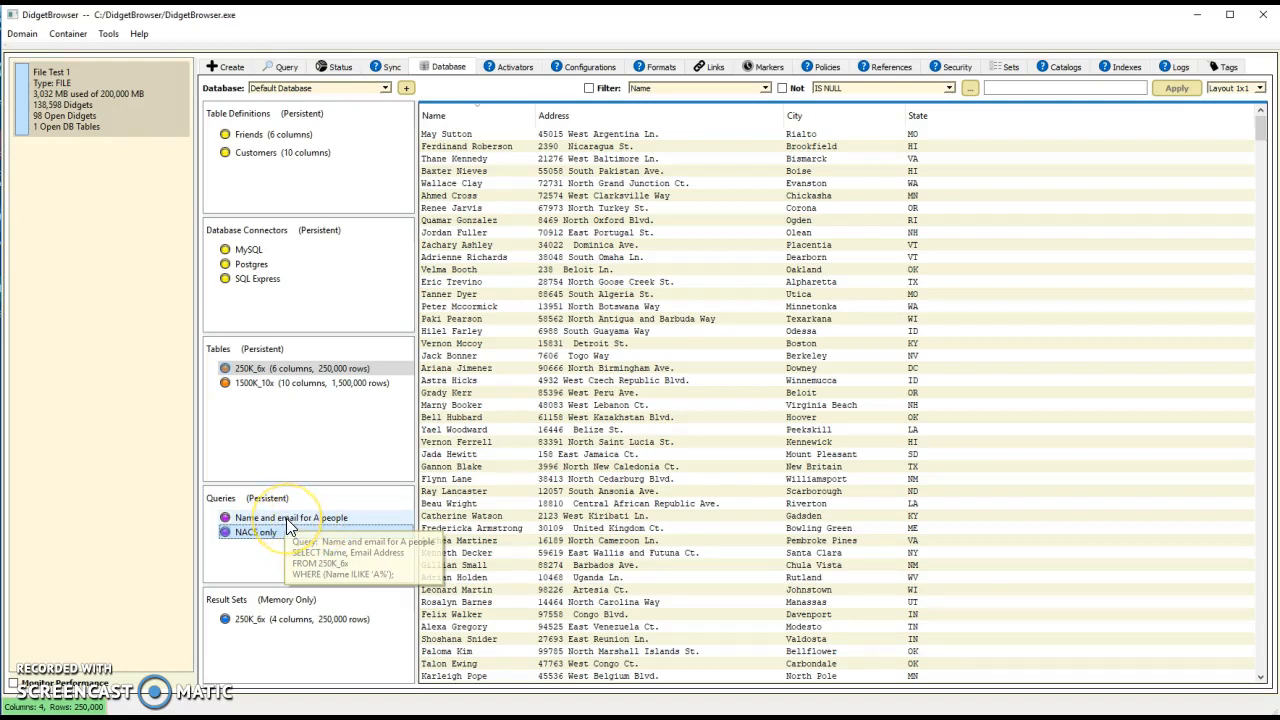
{"action": "left_click", "coordinate": [287, 522]}
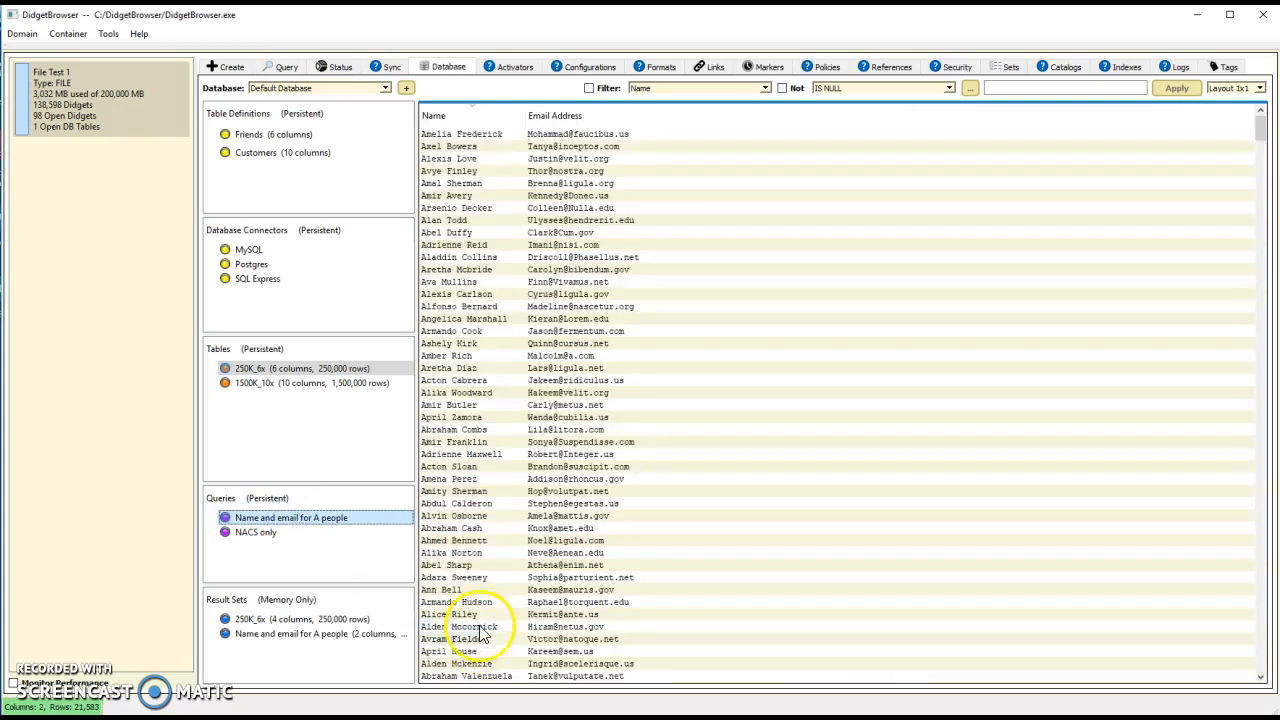
Switch between the two query result sets, leaving the four-column 250K_6x result set open
{"action": "left_click", "coordinate": [274, 620]}
{"action": "left_click", "coordinate": [271, 634]}
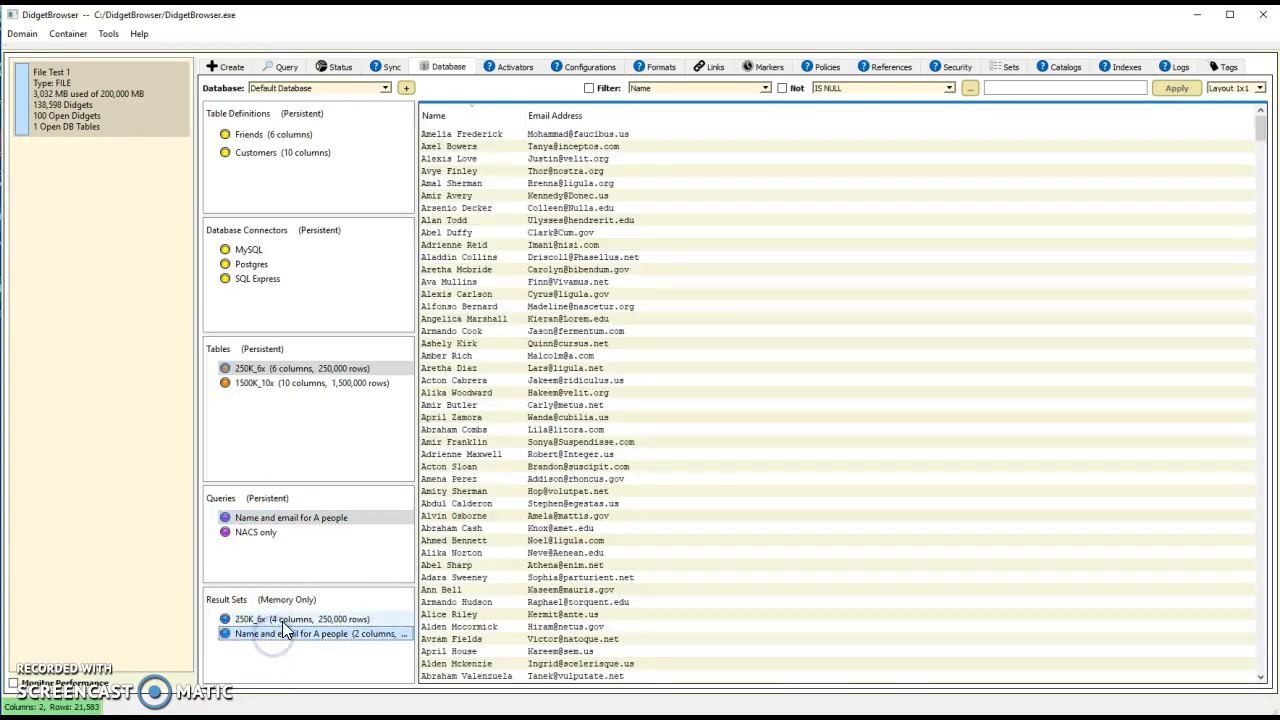
{"action": "left_click", "coordinate": [284, 621]}
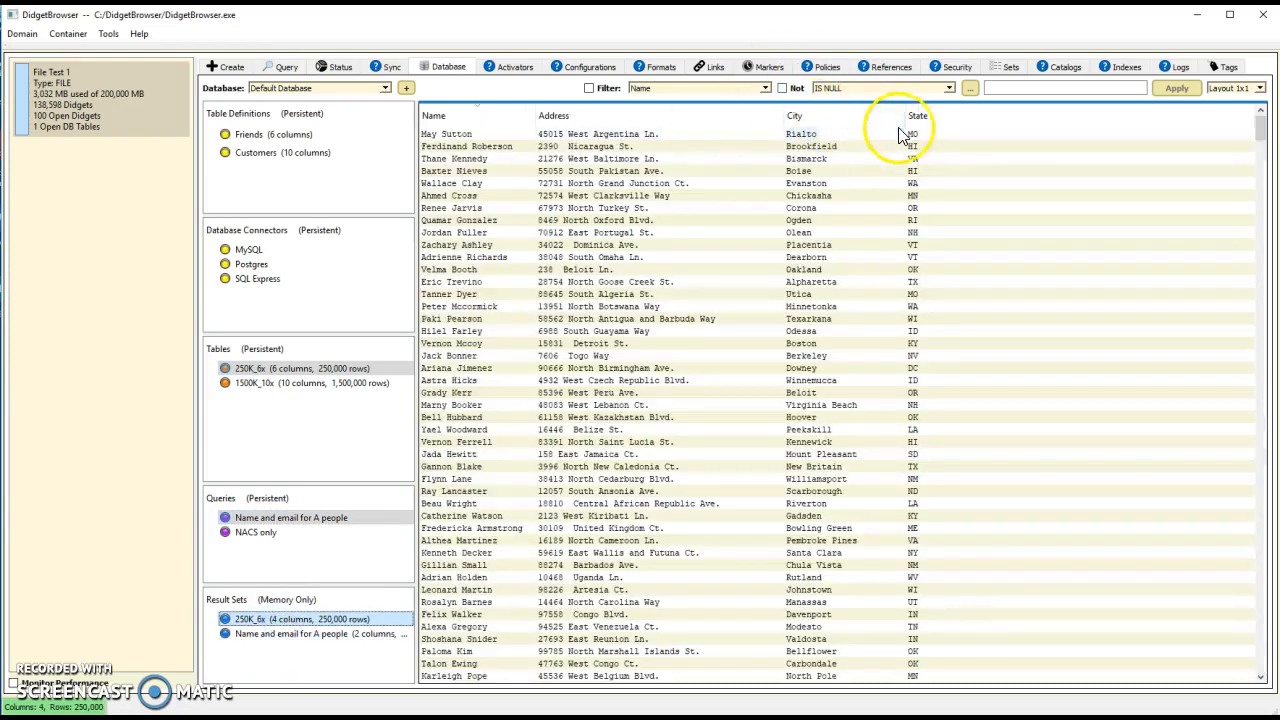
Set up a Truncate transformation on the State column with a letter count of 1
{"action": "mouse_move", "coordinate": [920, 120]}
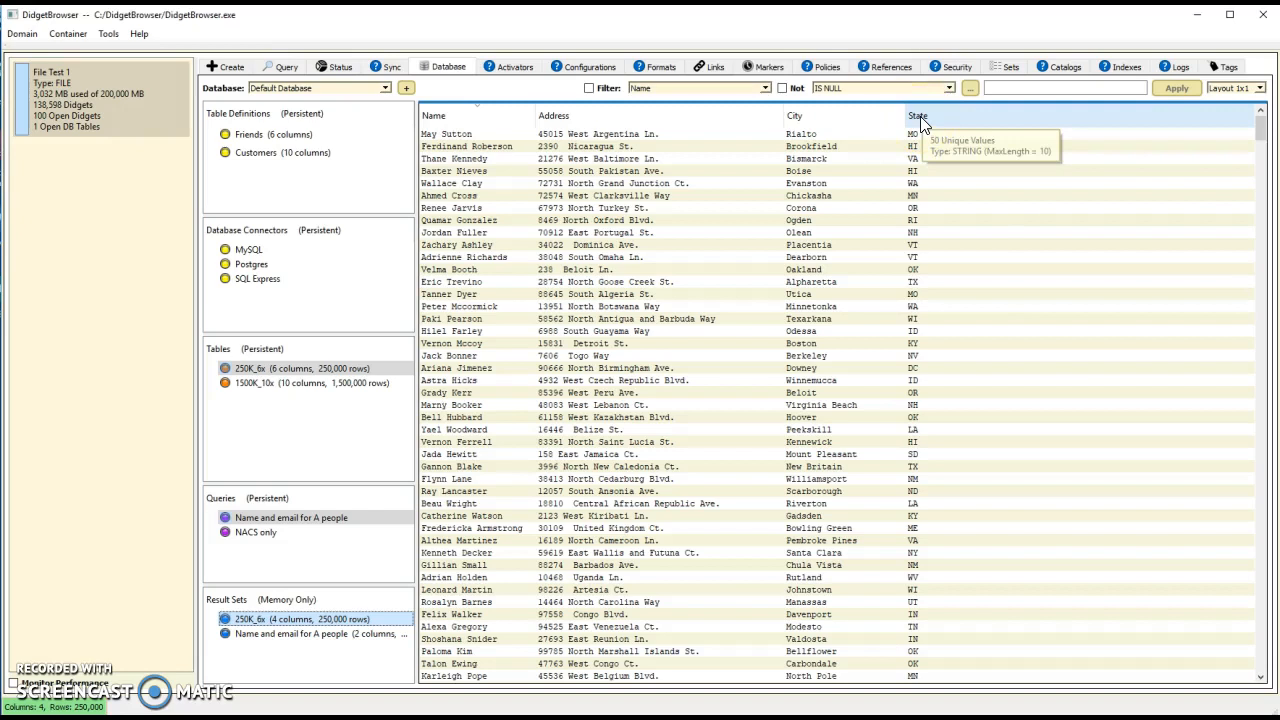
{"action": "right_click", "coordinate": [920, 120]}
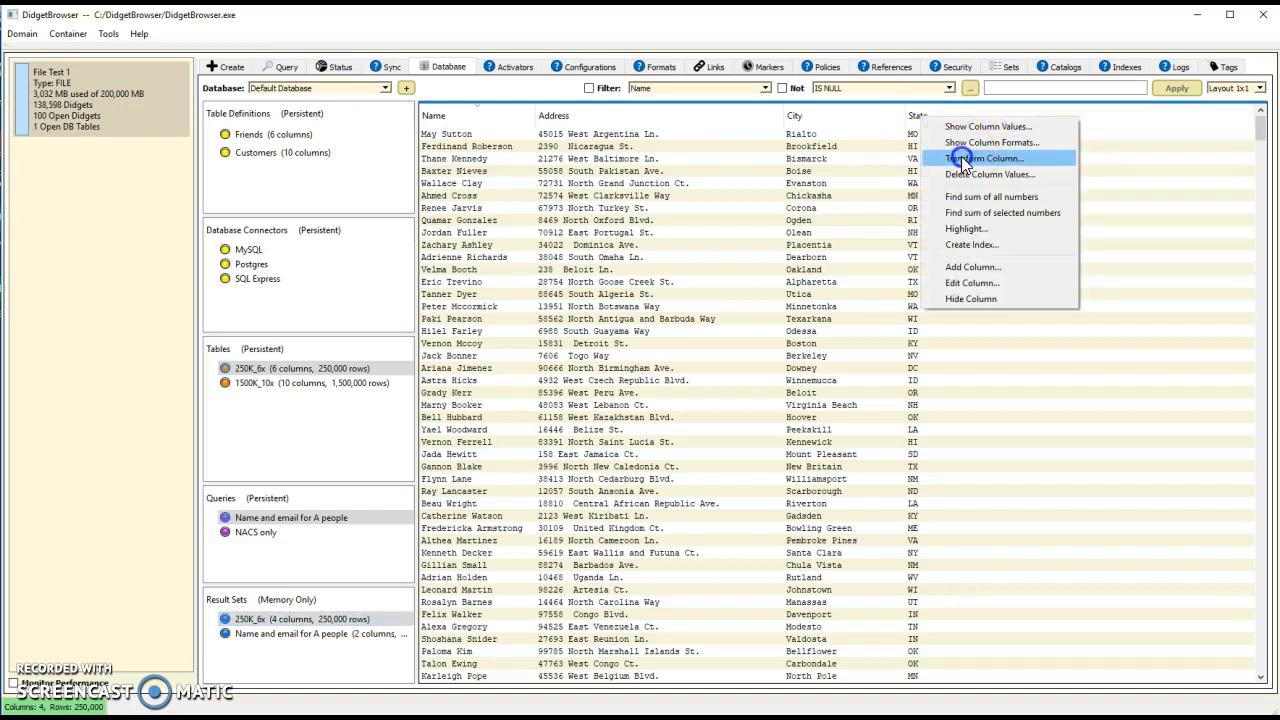
{"action": "left_click", "coordinate": [962, 160]}
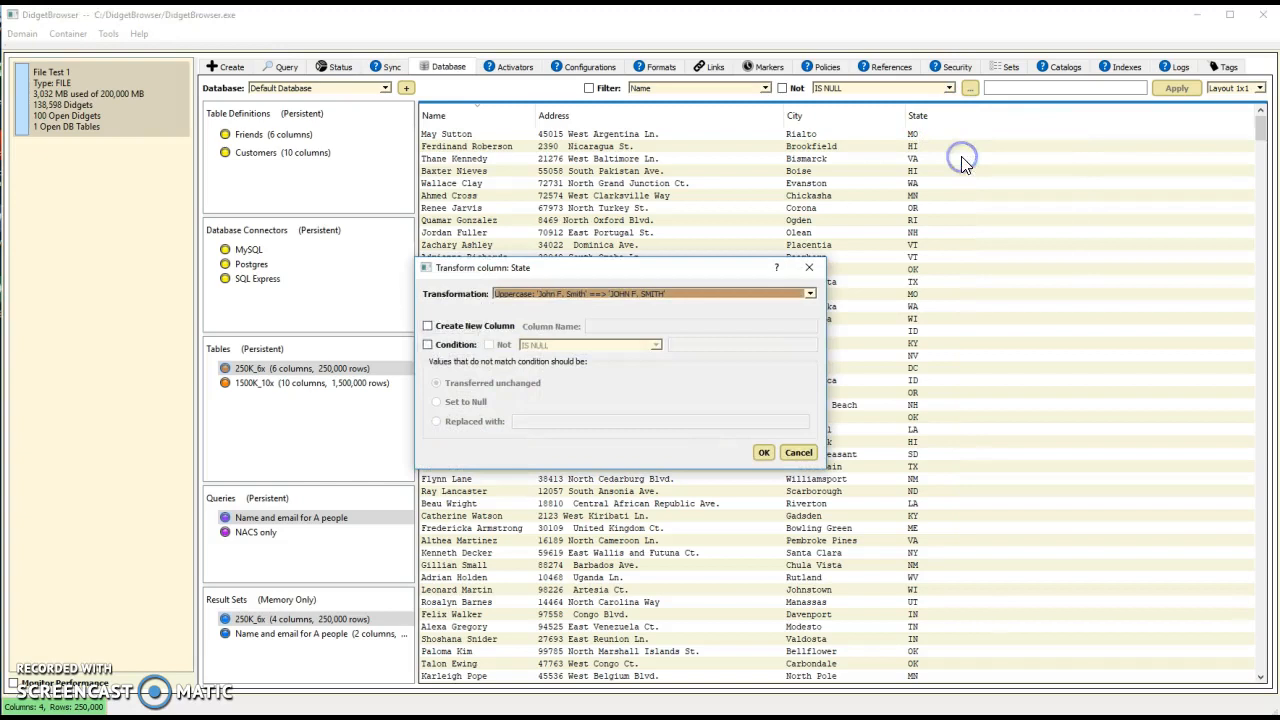
{"action": "left_click", "coordinate": [813, 300]}
{"action": "scroll", "coordinate": [806, 360], "scroll_direction": "down", "scroll_amount": 3}
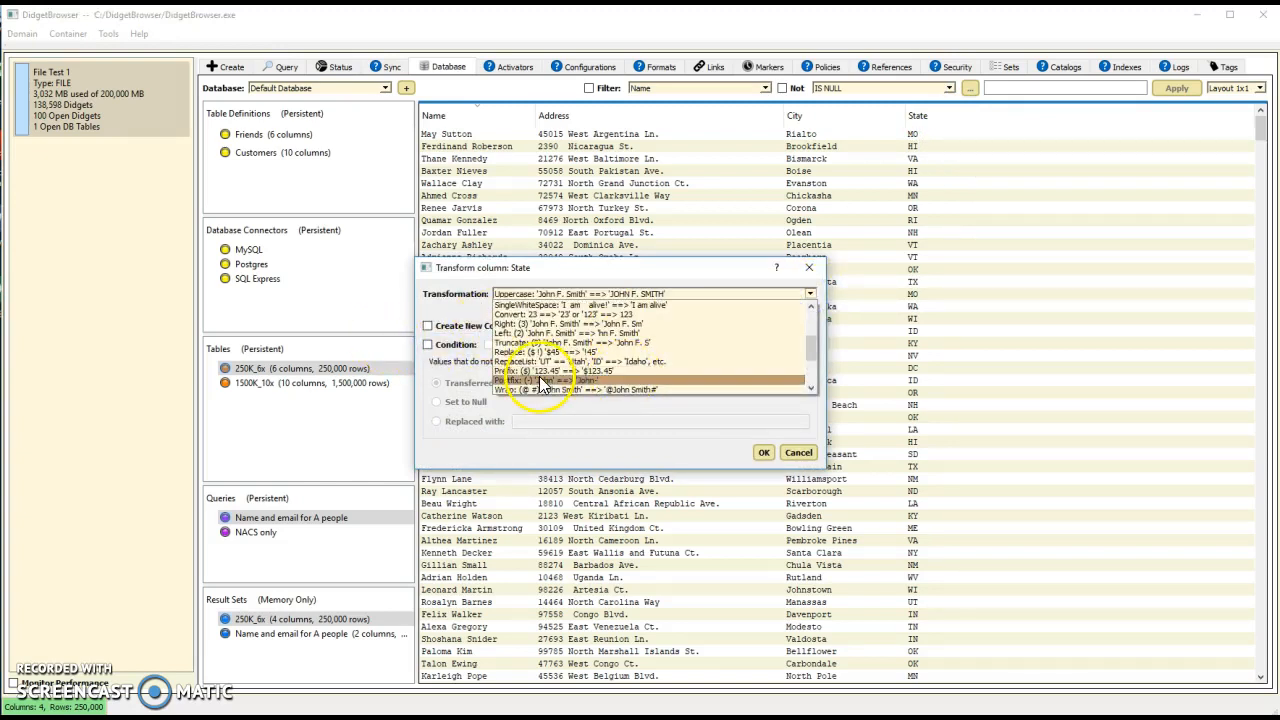
{"action": "left_click", "coordinate": [536, 343]}
{"action": "left_click", "coordinate": [499, 313]}
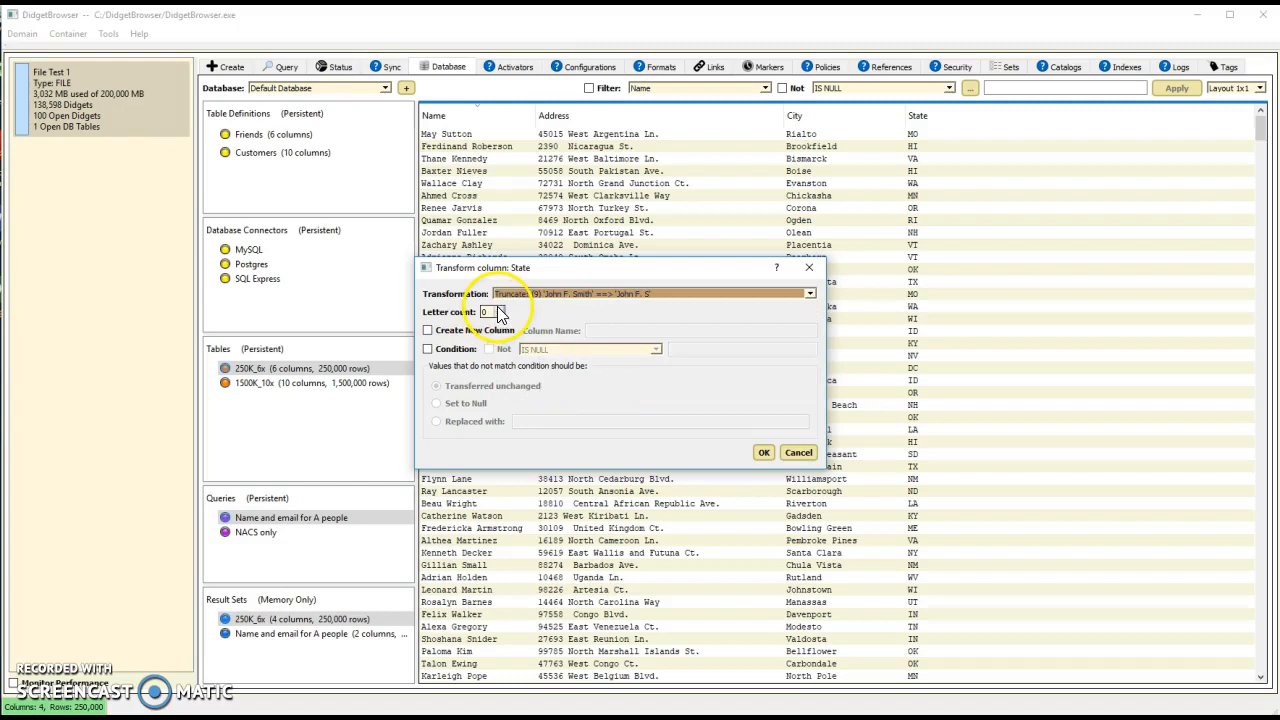
{"action": "left_click", "coordinate": [500, 309]}
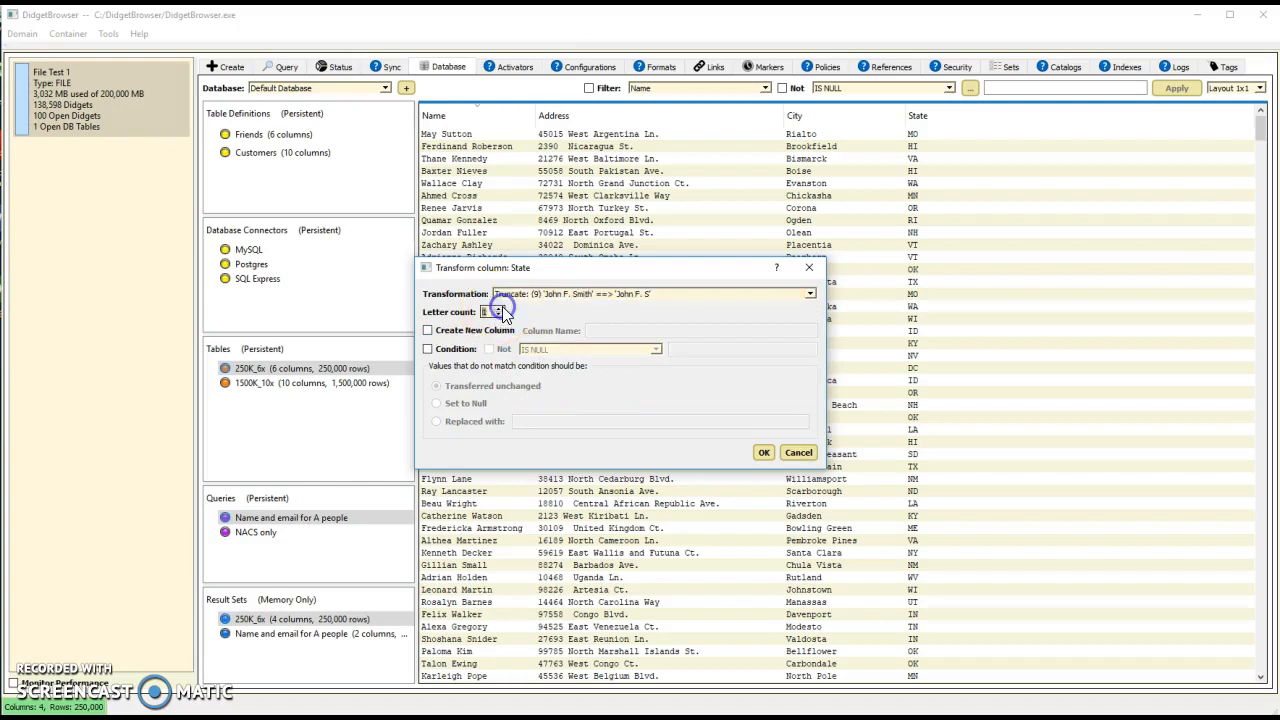
Output the truncated values to a new column named "state 1 letter" and apply the transformation
{"action": "left_click", "coordinate": [429, 331]}
{"action": "left_click", "coordinate": [601, 331]}
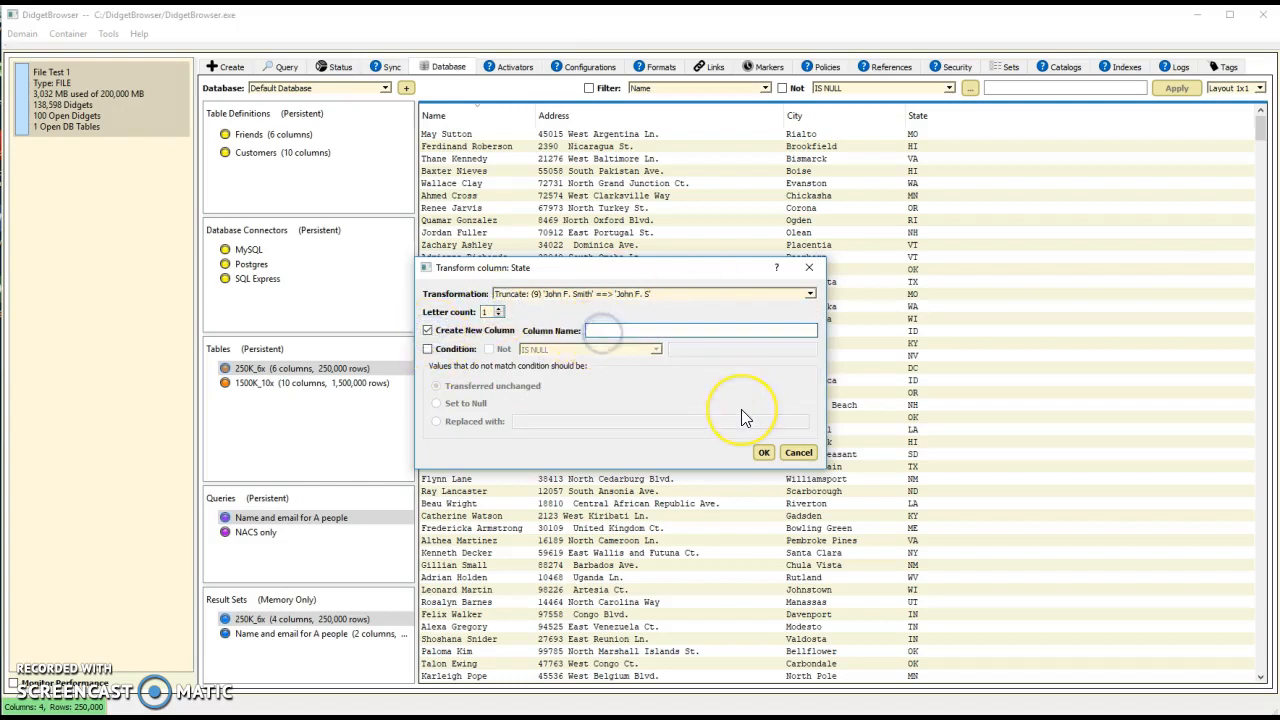
{"action": "type", "text": "state"}
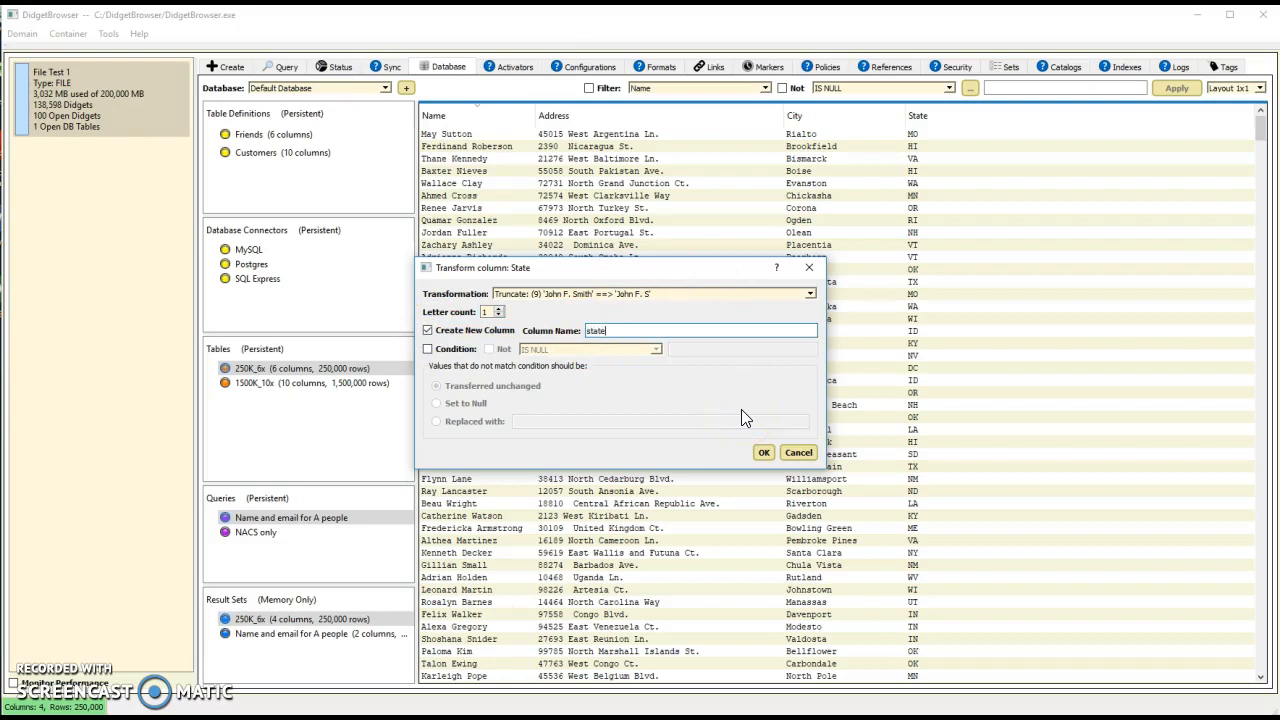
{"action": "type", "text": " 1letter"}
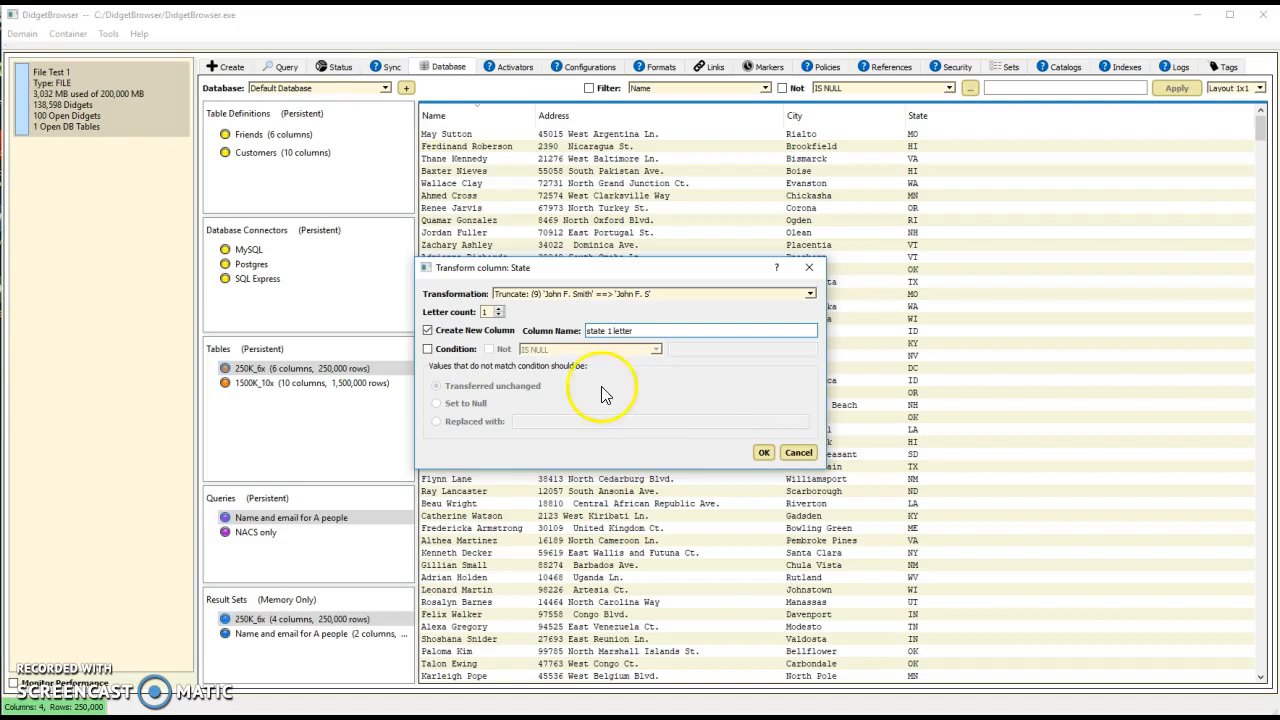
{"action": "left_click", "coordinate": [765, 455]}
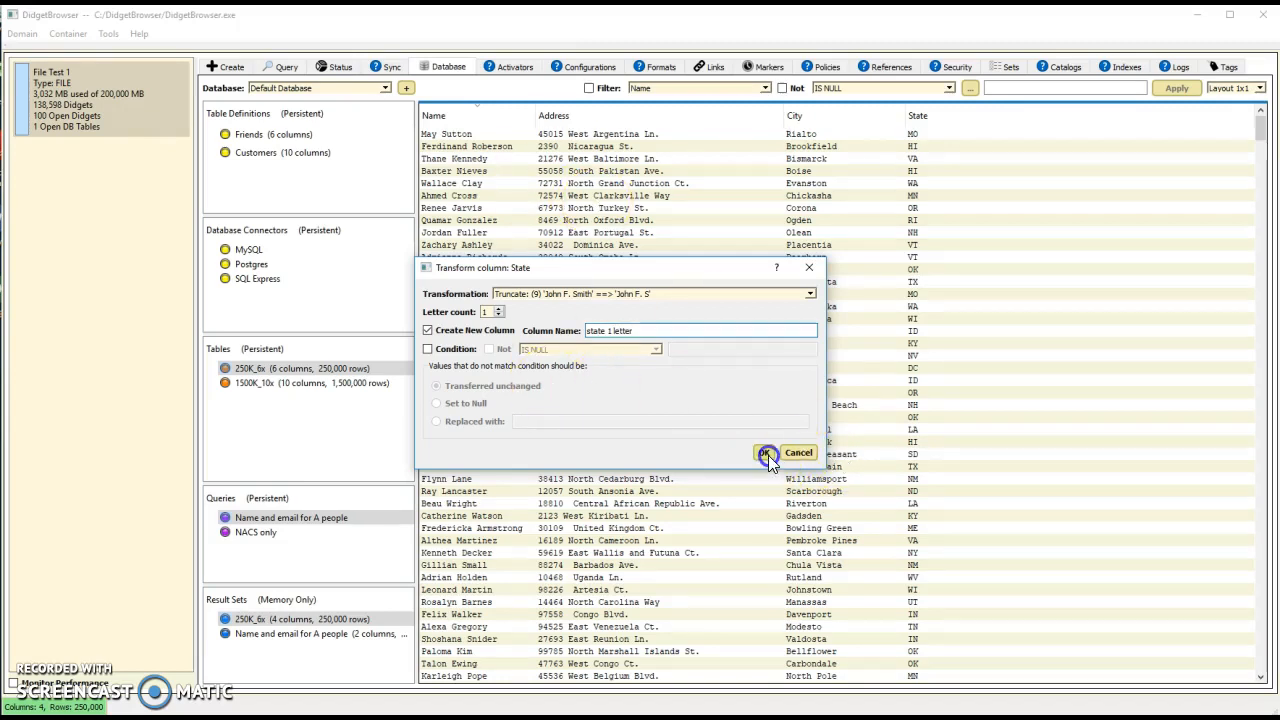
{"action": "left_click", "coordinate": [686, 388]}
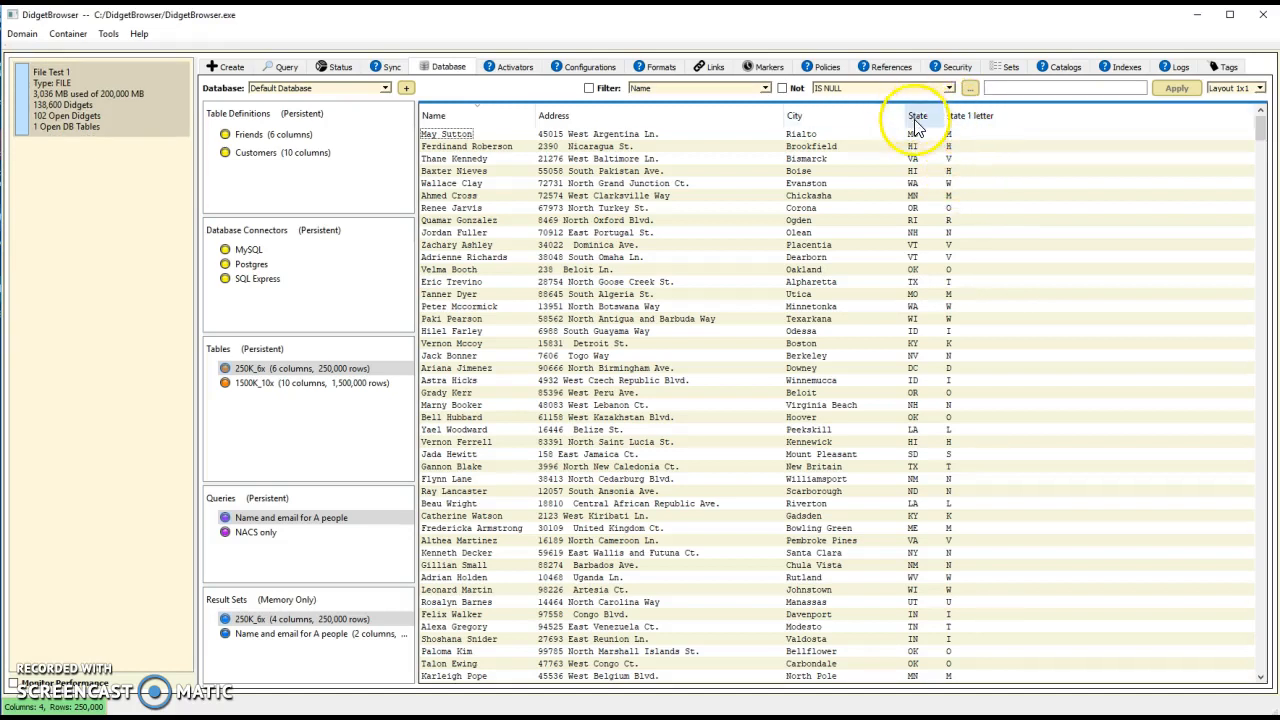
Examine the unique values and reference counts of the State column and of the state 1 letter column
{"action": "right_click", "coordinate": [915, 120]}
{"action": "left_click", "coordinate": [956, 130]}
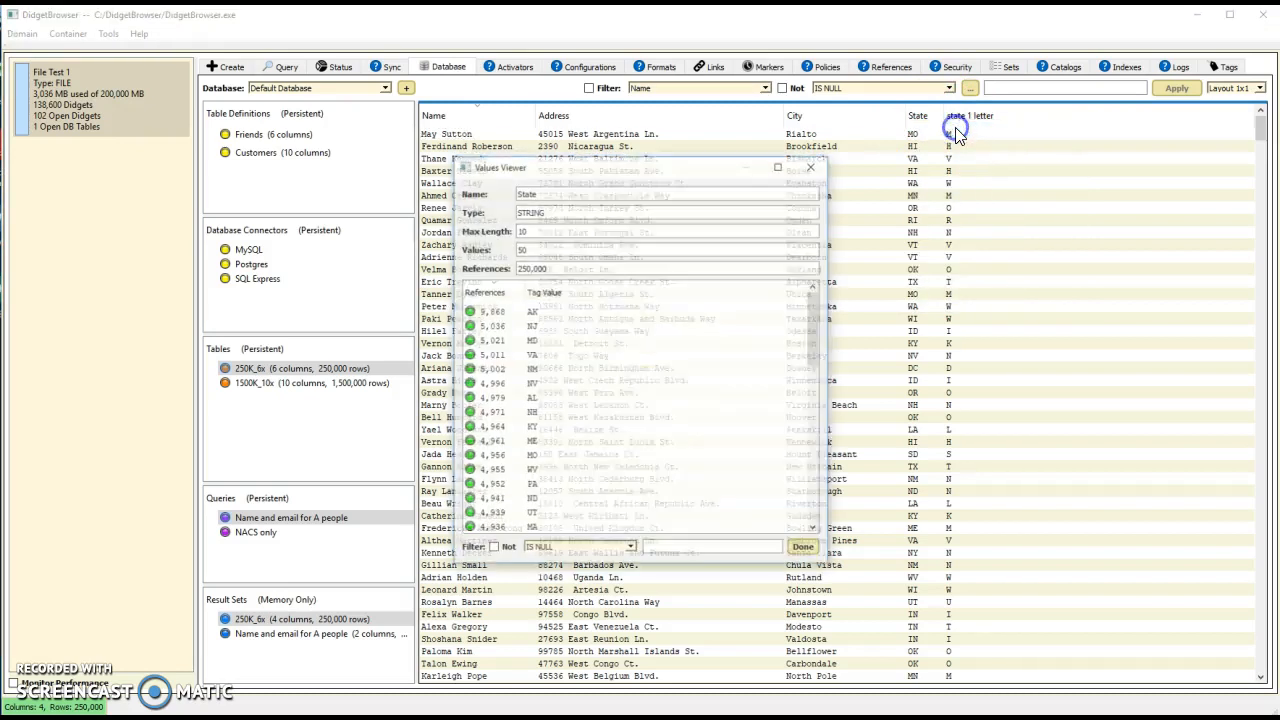
{"action": "left_click", "coordinate": [815, 166]}
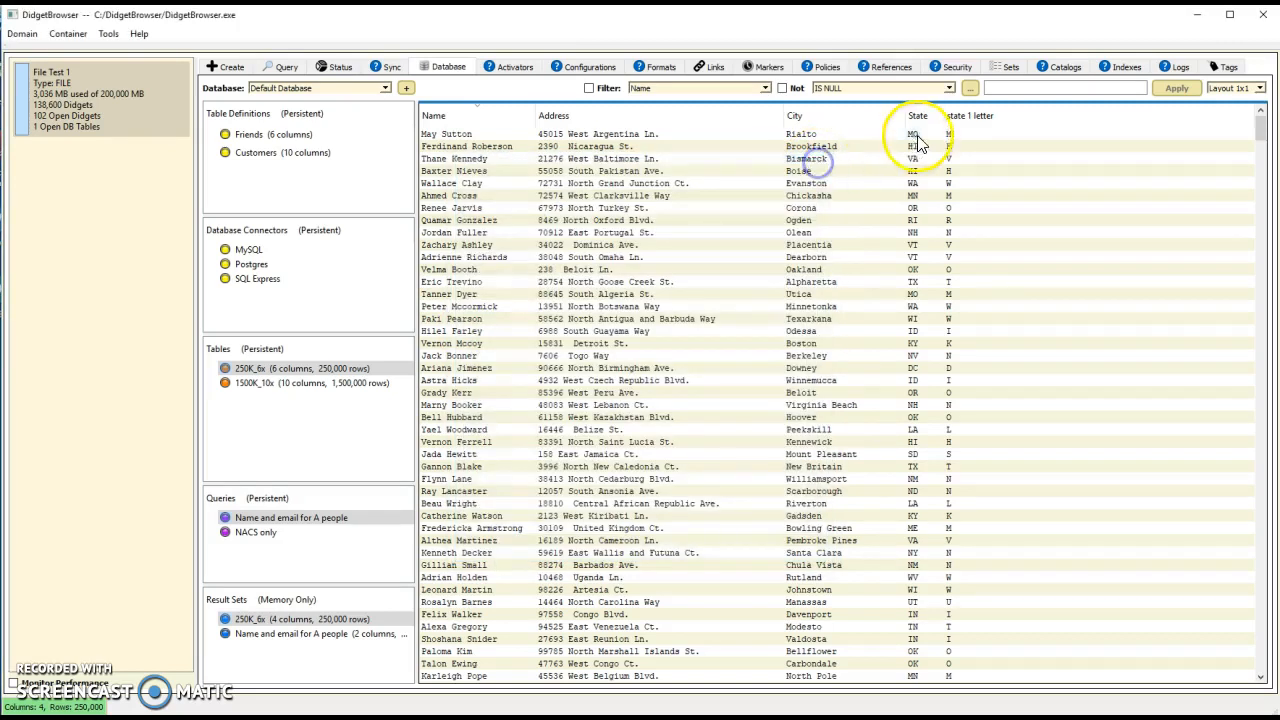
{"action": "right_click", "coordinate": [972, 124]}
{"action": "left_click", "coordinate": [1022, 129]}
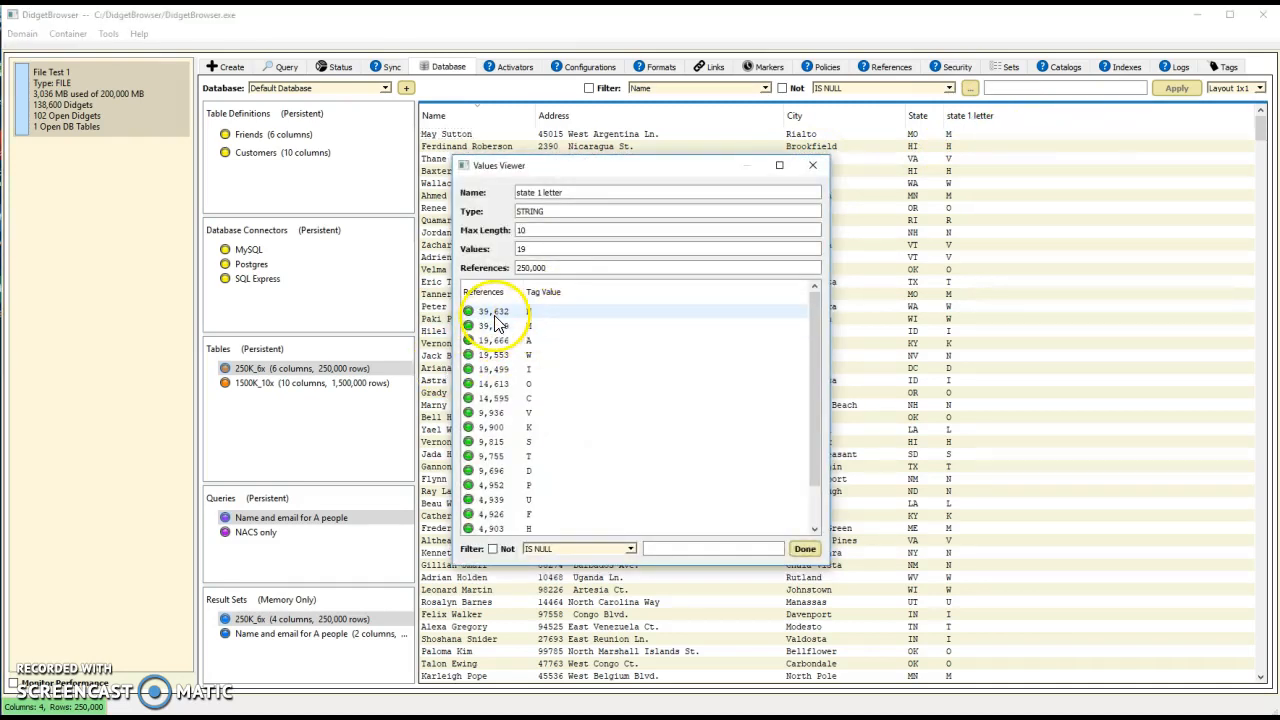
{"action": "left_click", "coordinate": [814, 165]}
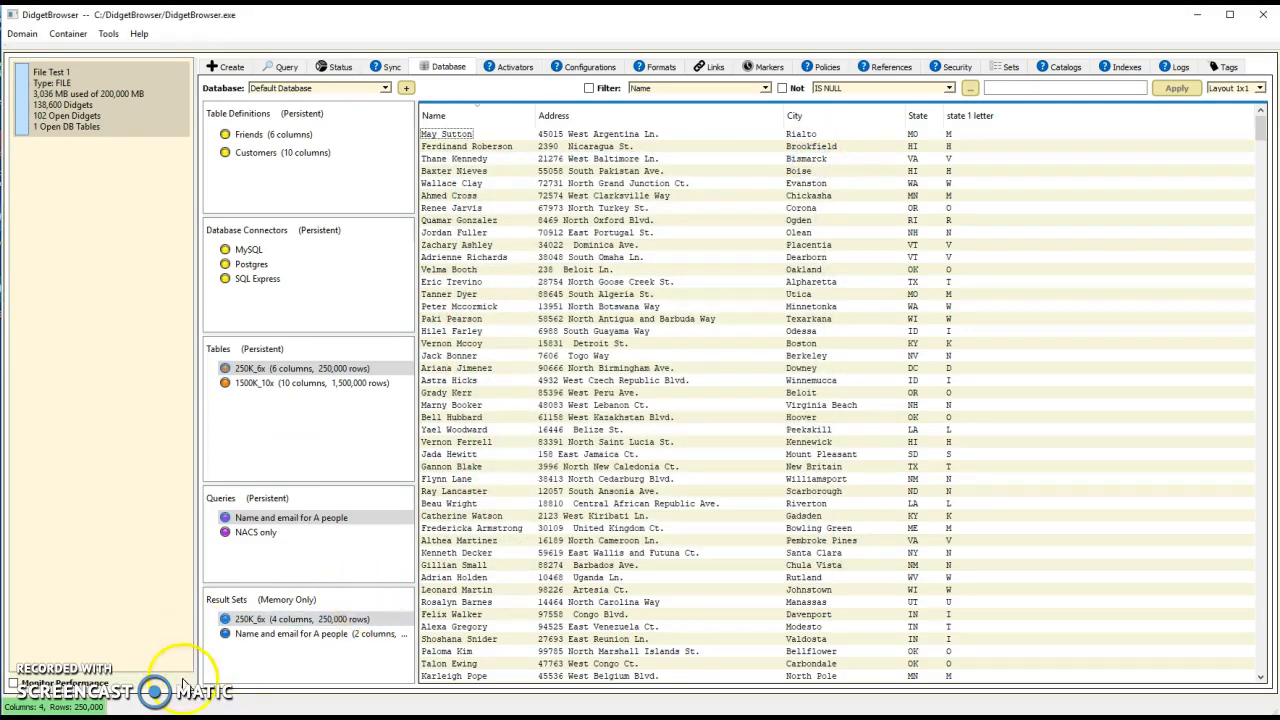
Start a new column "People with gov emails" in the Name and email for A people result set, copying data from the Name column
{"action": "left_click", "coordinate": [290, 636]}
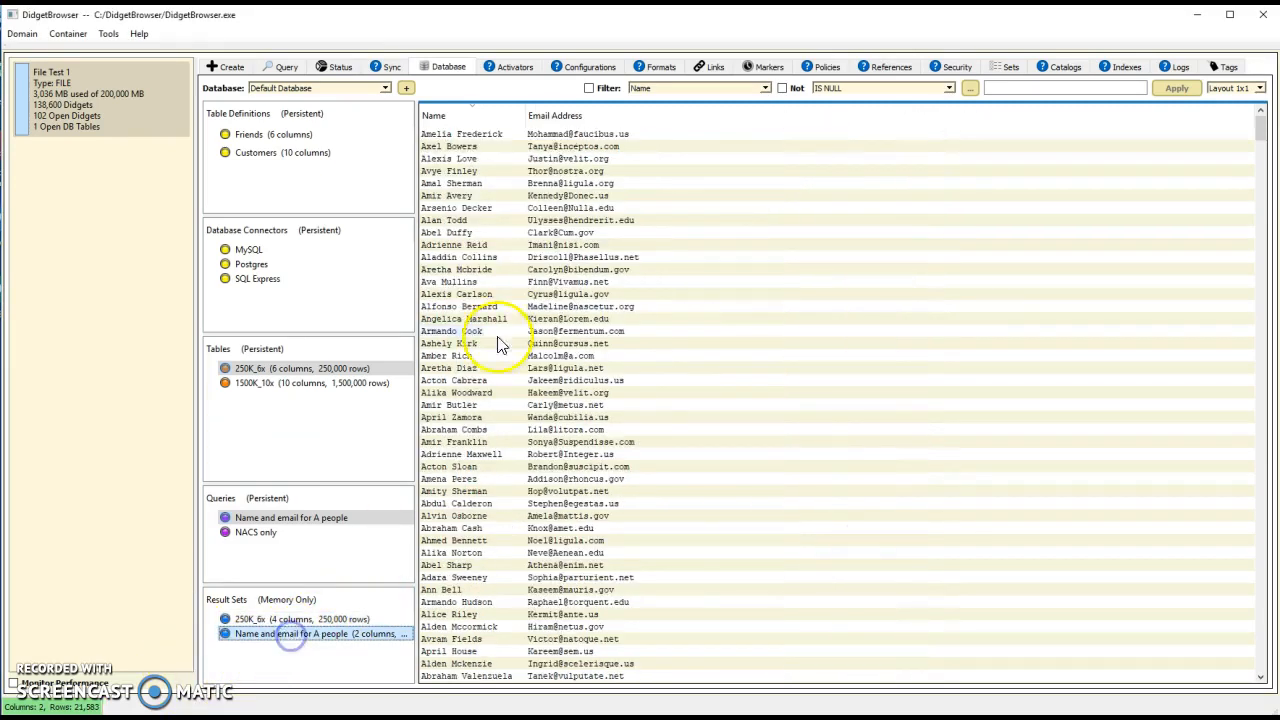
{"action": "right_click", "coordinate": [558, 120]}
{"action": "left_click", "coordinate": [620, 270]}
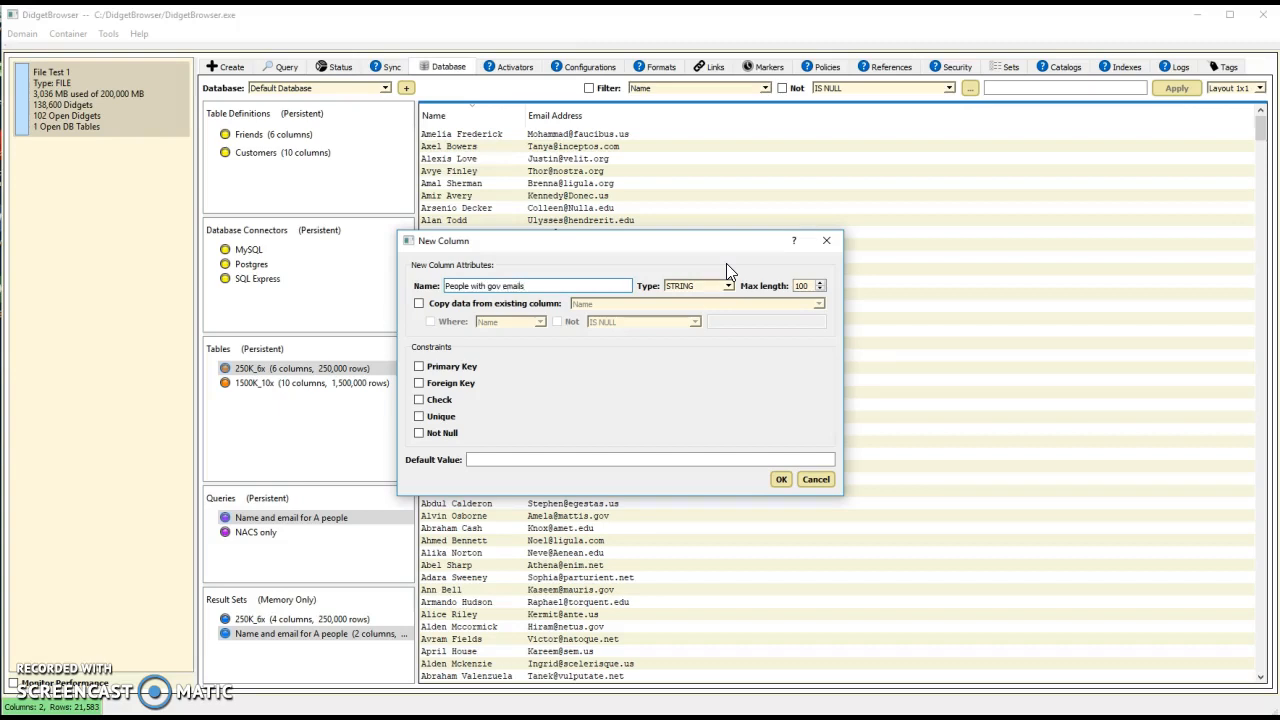
{"action": "left_click", "coordinate": [419, 305]}
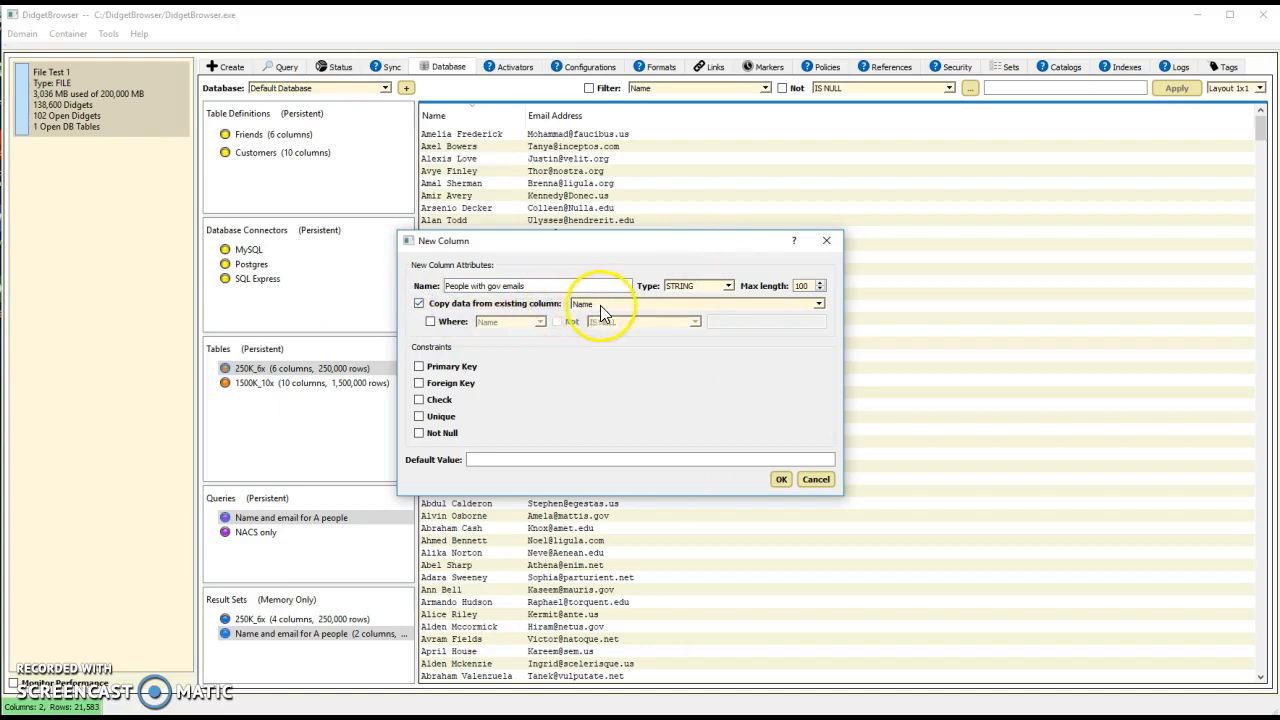
Limit the copied names to rows where Email Address ends with "gov" and create the column
{"action": "left_click", "coordinate": [430, 321]}
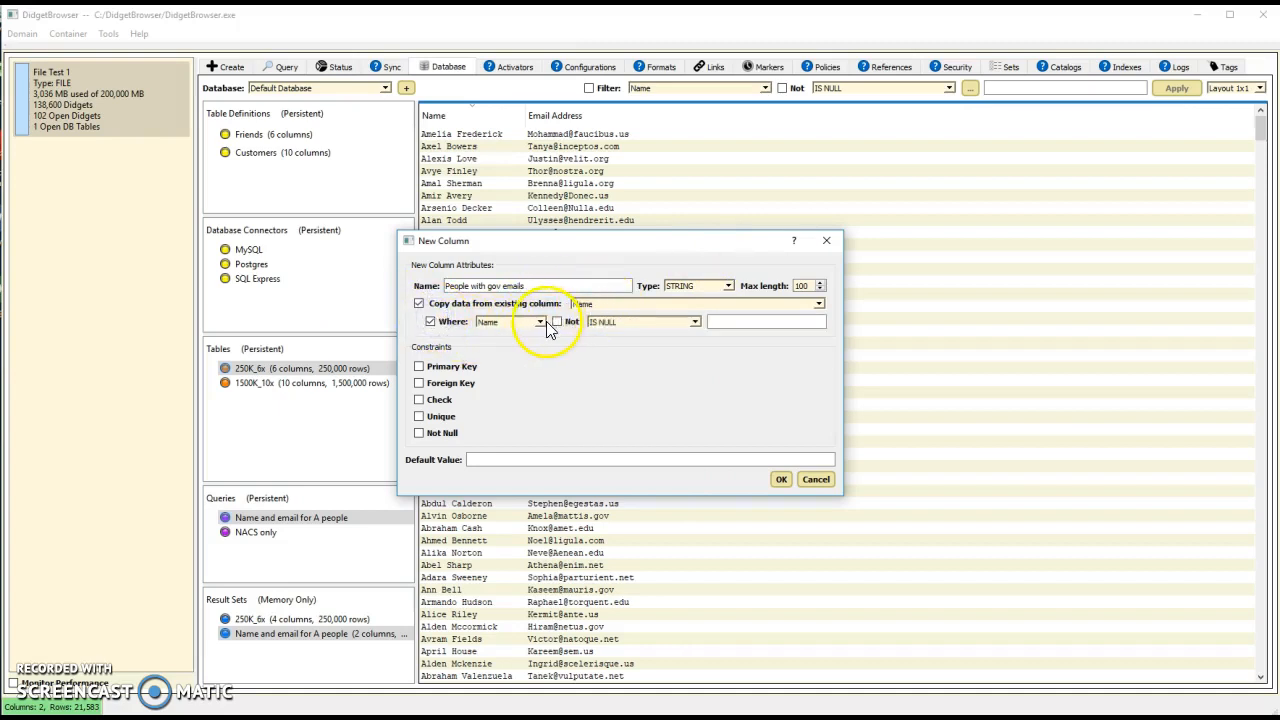
{"action": "left_click", "coordinate": [540, 321]}
{"action": "left_click", "coordinate": [514, 343]}
{"action": "left_click", "coordinate": [611, 322]}
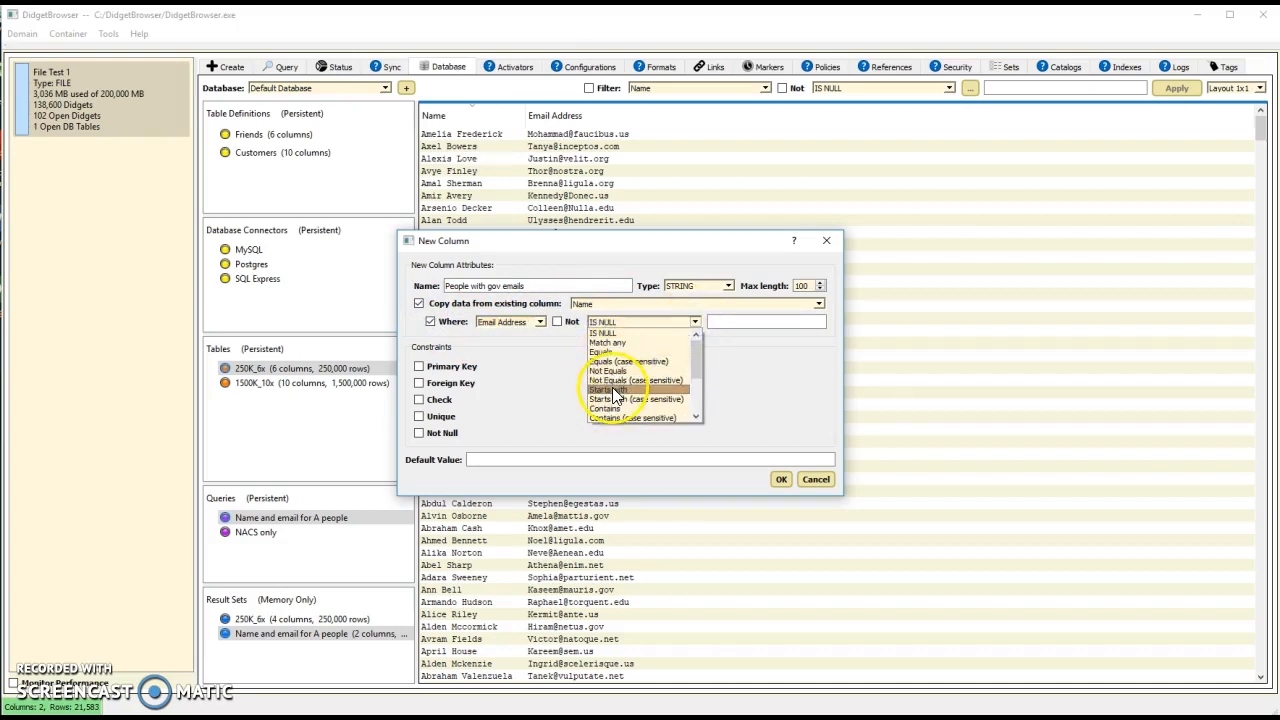
{"action": "scroll", "coordinate": [614, 397], "scroll_direction": "down", "scroll_amount": 2}
{"action": "left_click", "coordinate": [606, 370]}
{"action": "left_click", "coordinate": [728, 322]}
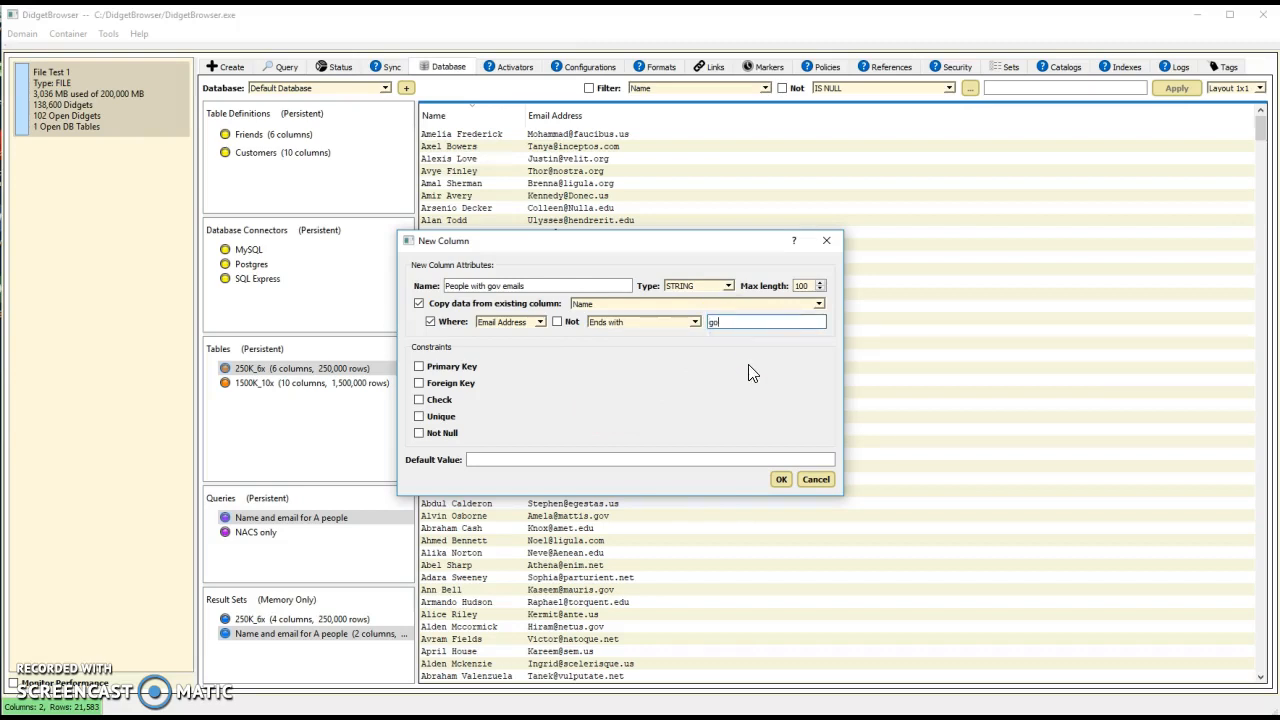
{"action": "left_click", "coordinate": [759, 457]}
{"action": "left_click", "coordinate": [781, 480]}
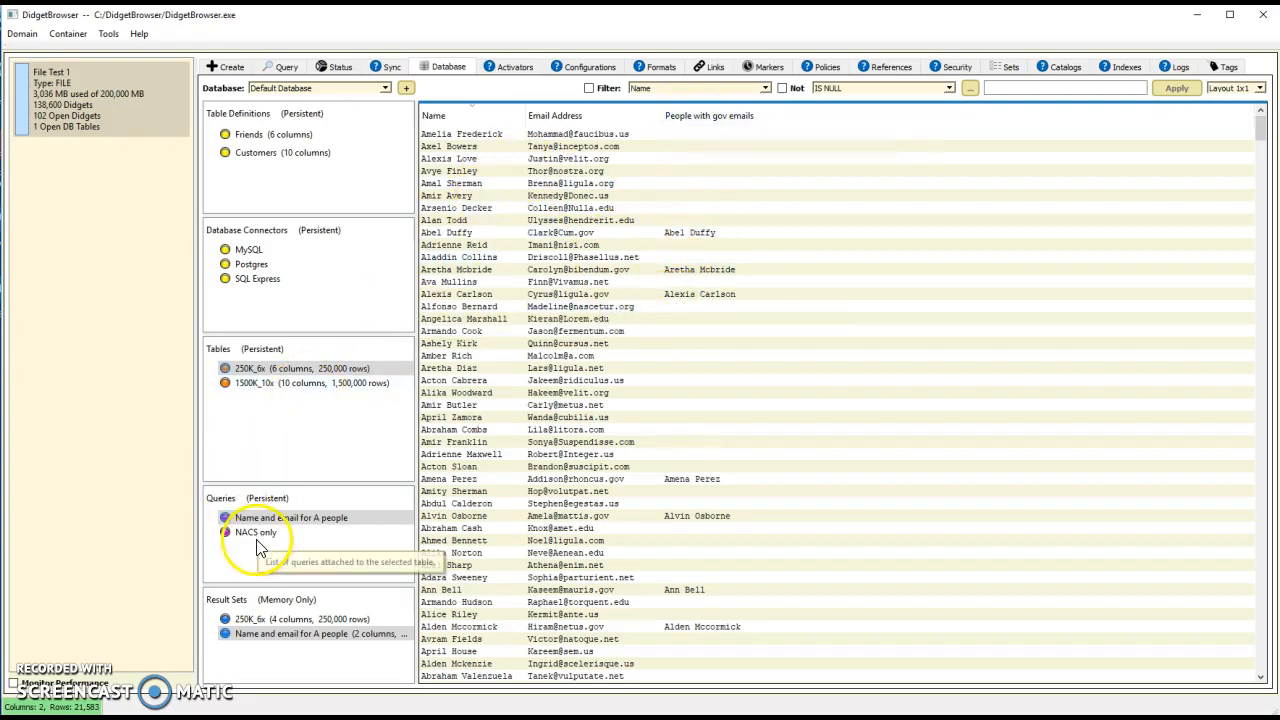
Set up an Uppercase transformation of the Email Address column into a new column named "Upper email"
{"action": "right_click", "coordinate": [588, 116]}
{"action": "left_click", "coordinate": [626, 158]}
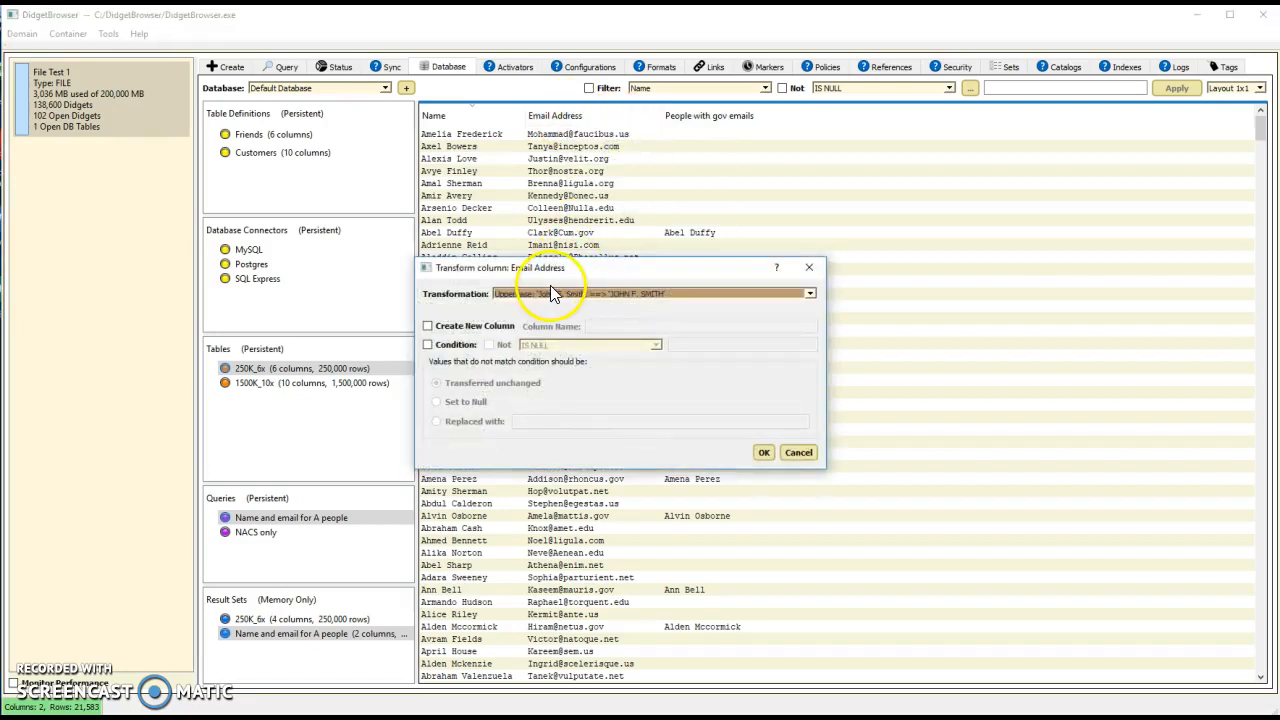
{"action": "left_click", "coordinate": [428, 326]}
{"action": "left_click", "coordinate": [598, 326]}
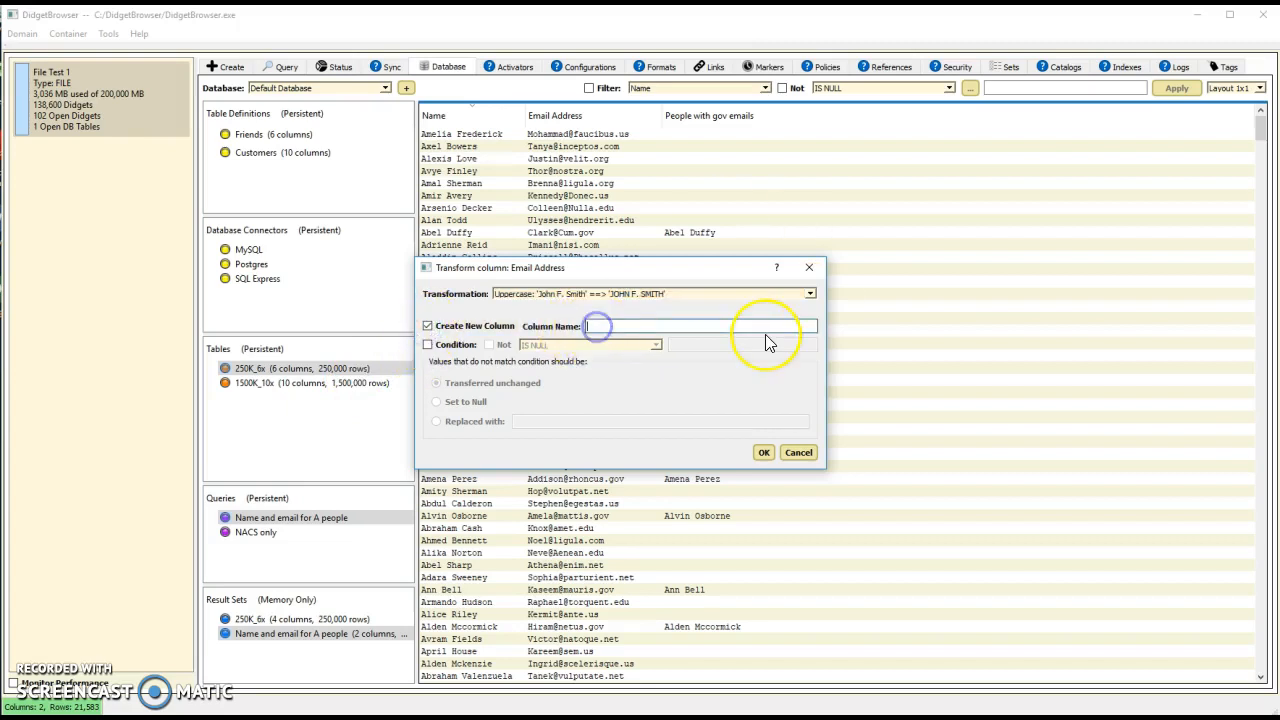
{"action": "type", "text": "Upper email"}
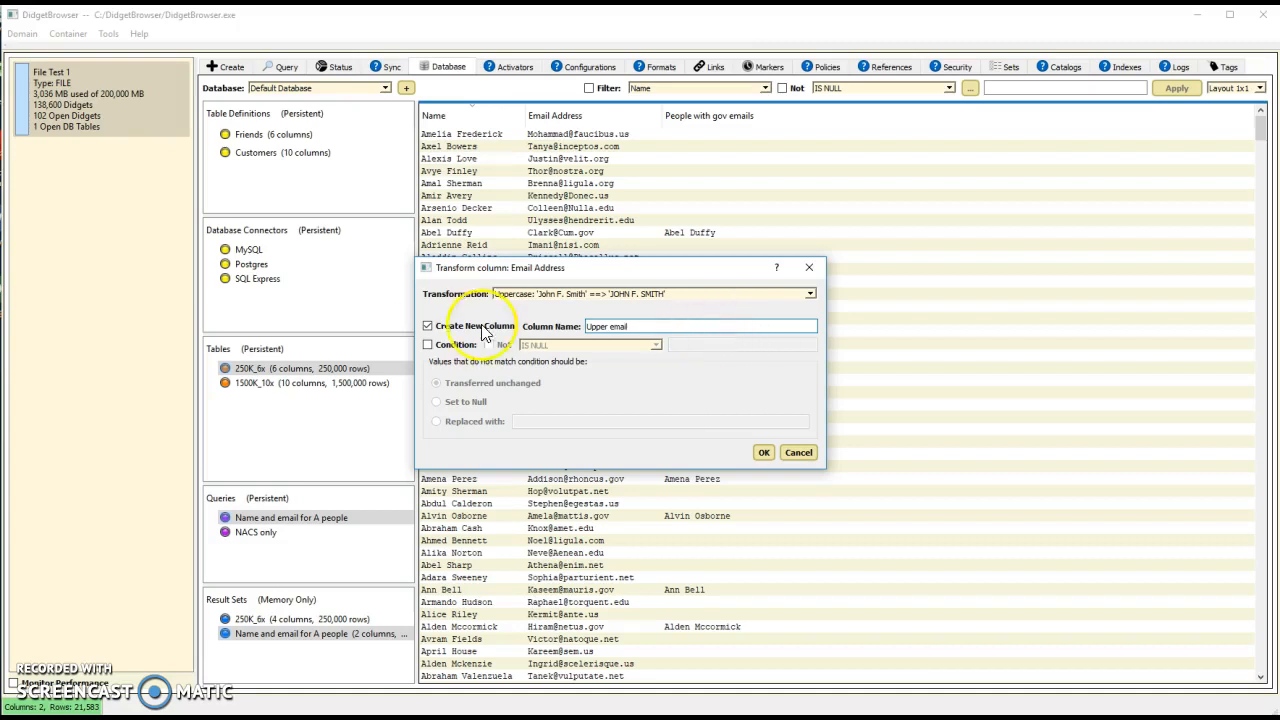
Add a condition that limits the uppercase transformation to Email Address values starting with "G"
{"action": "left_click", "coordinate": [432, 345]}
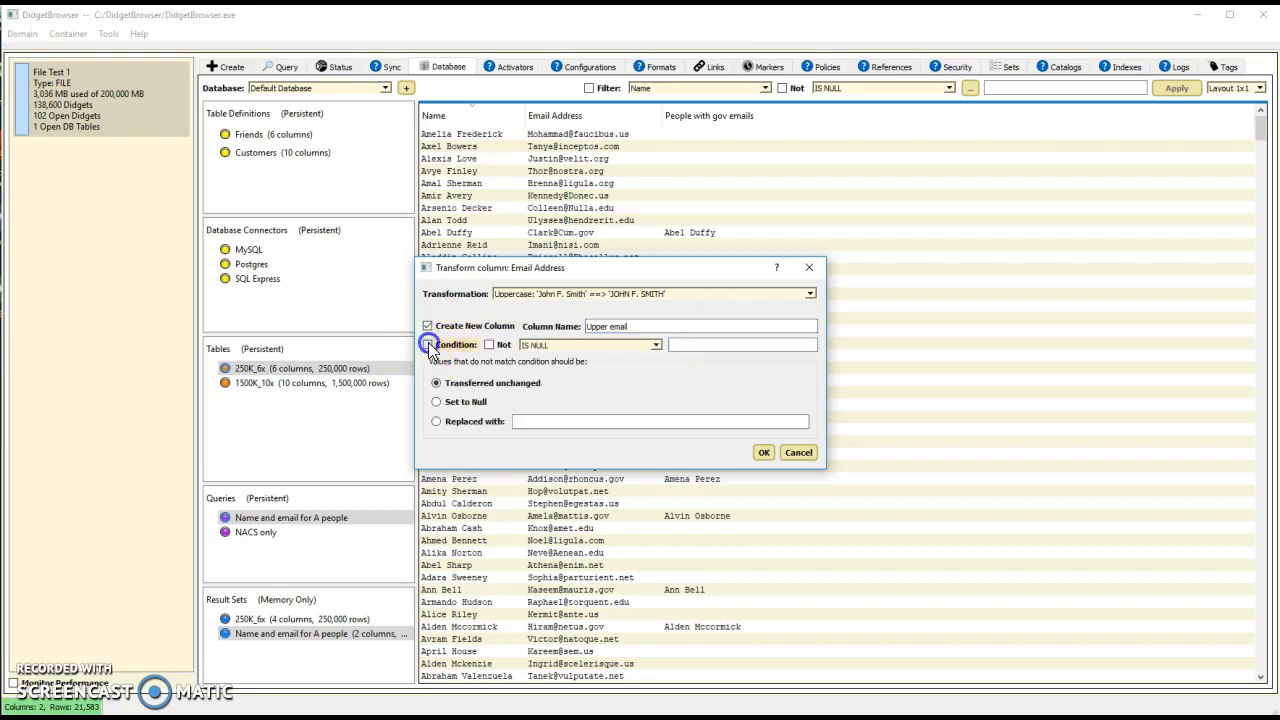
{"action": "left_click", "coordinate": [656, 345]}
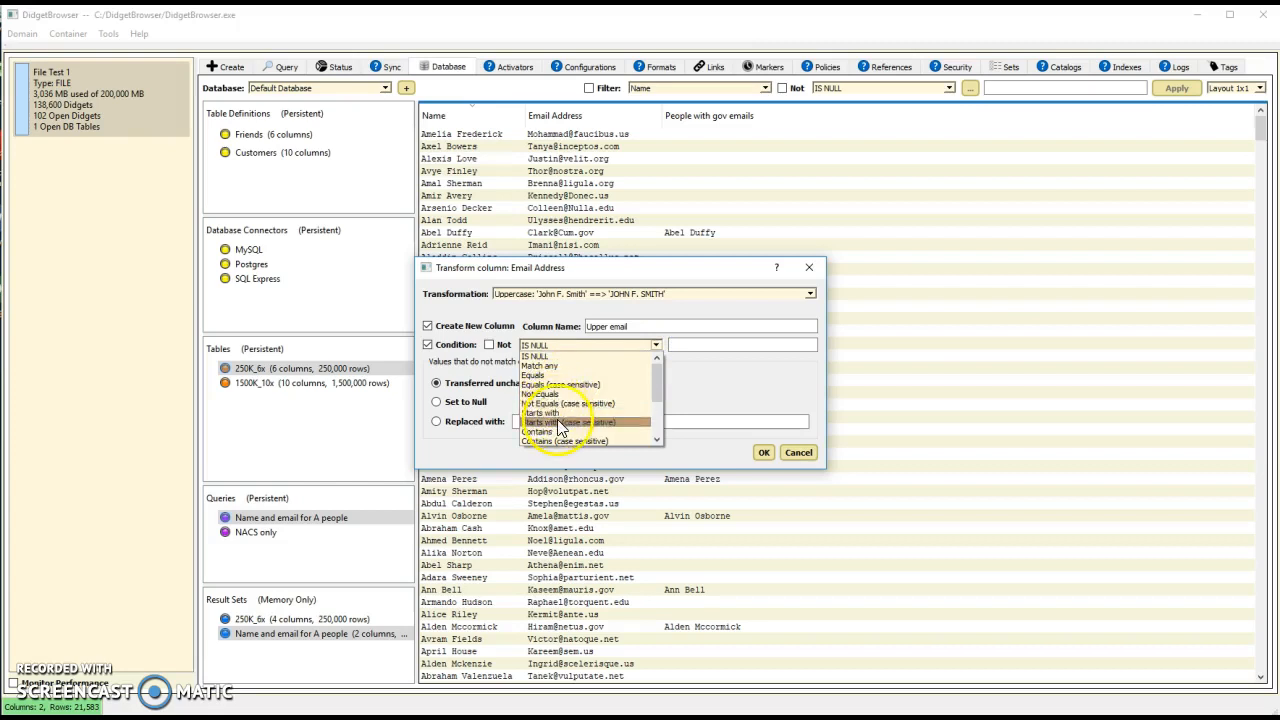
{"action": "scroll", "coordinate": [564, 430], "scroll_direction": "down", "scroll_amount": 2}
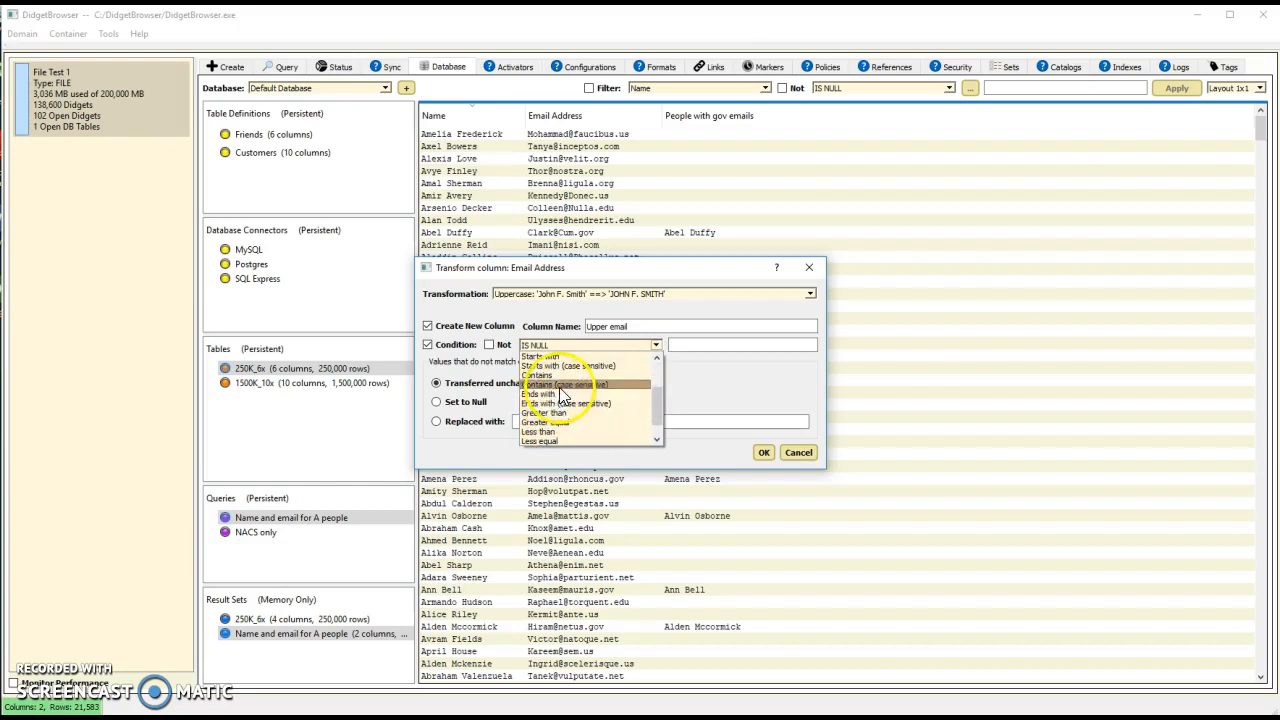
{"action": "scroll", "coordinate": [561, 389], "scroll_direction": "up", "scroll_amount": 2}
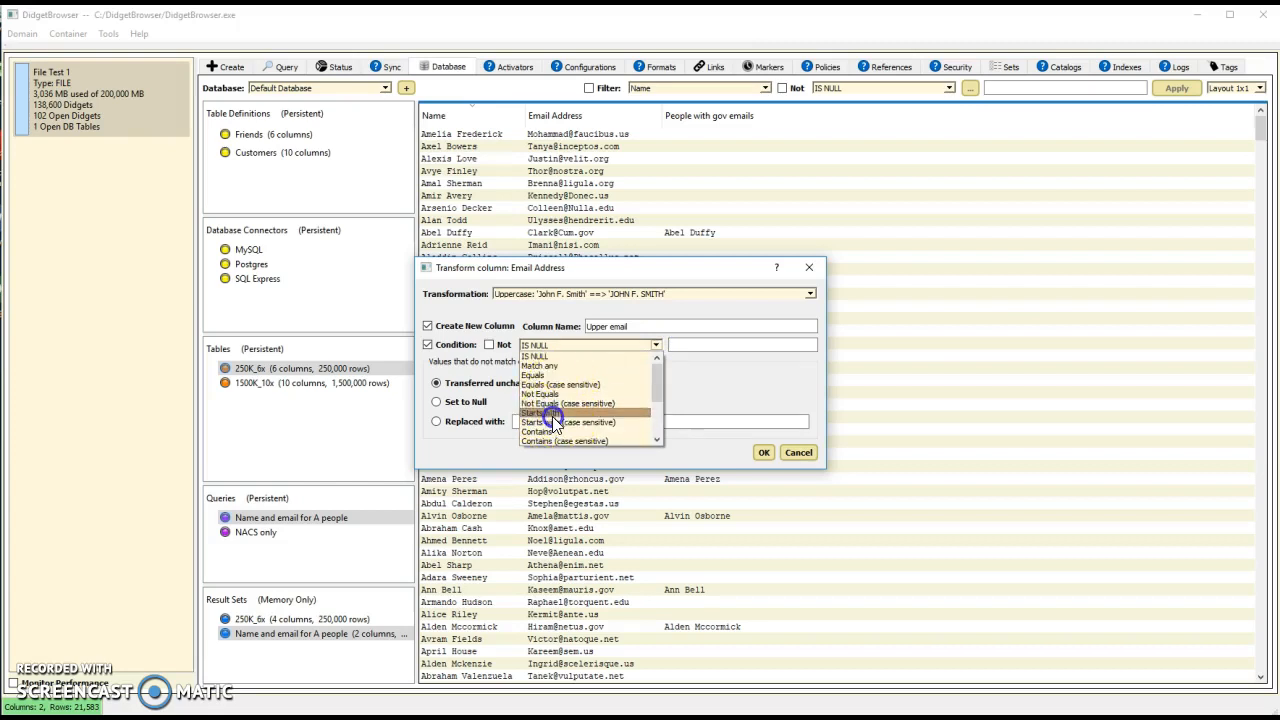
{"action": "left_click", "coordinate": [553, 413]}
{"action": "left_click", "coordinate": [689, 345]}
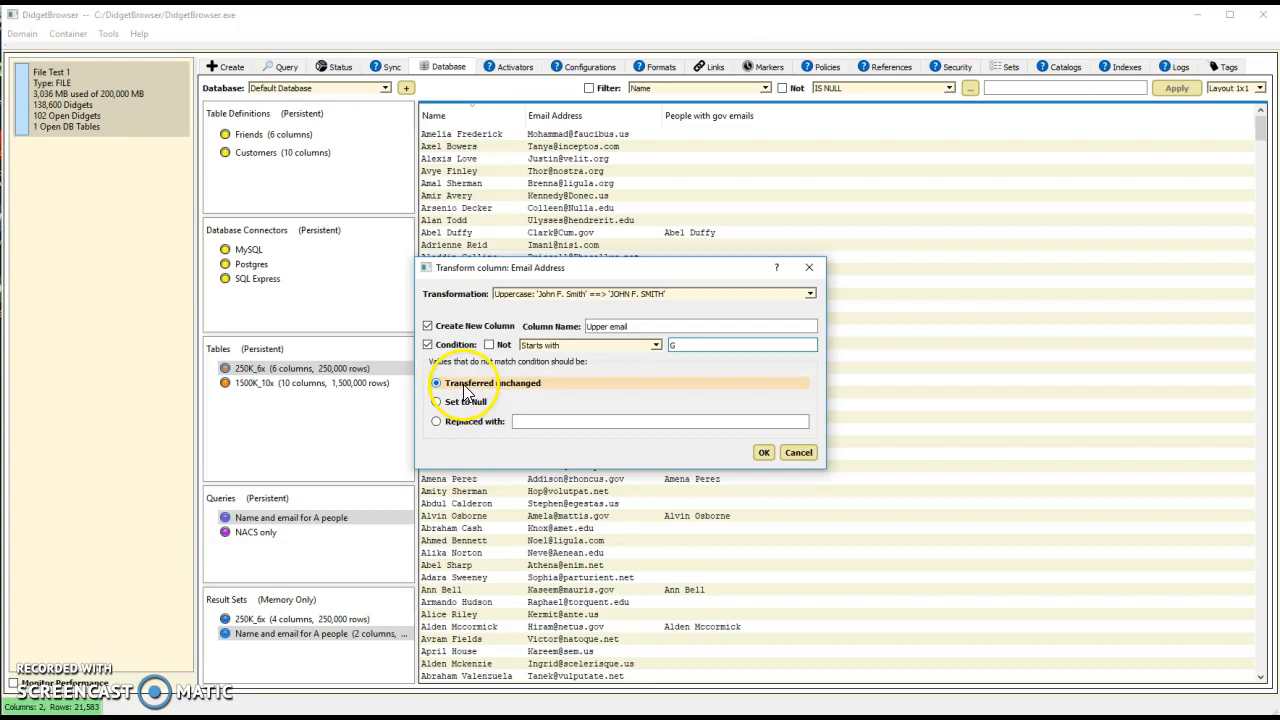
Have values that do not match the condition replaced with "No G" and apply the transformation
{"action": "left_click", "coordinate": [436, 421]}
{"action": "left_click", "coordinate": [553, 421]}
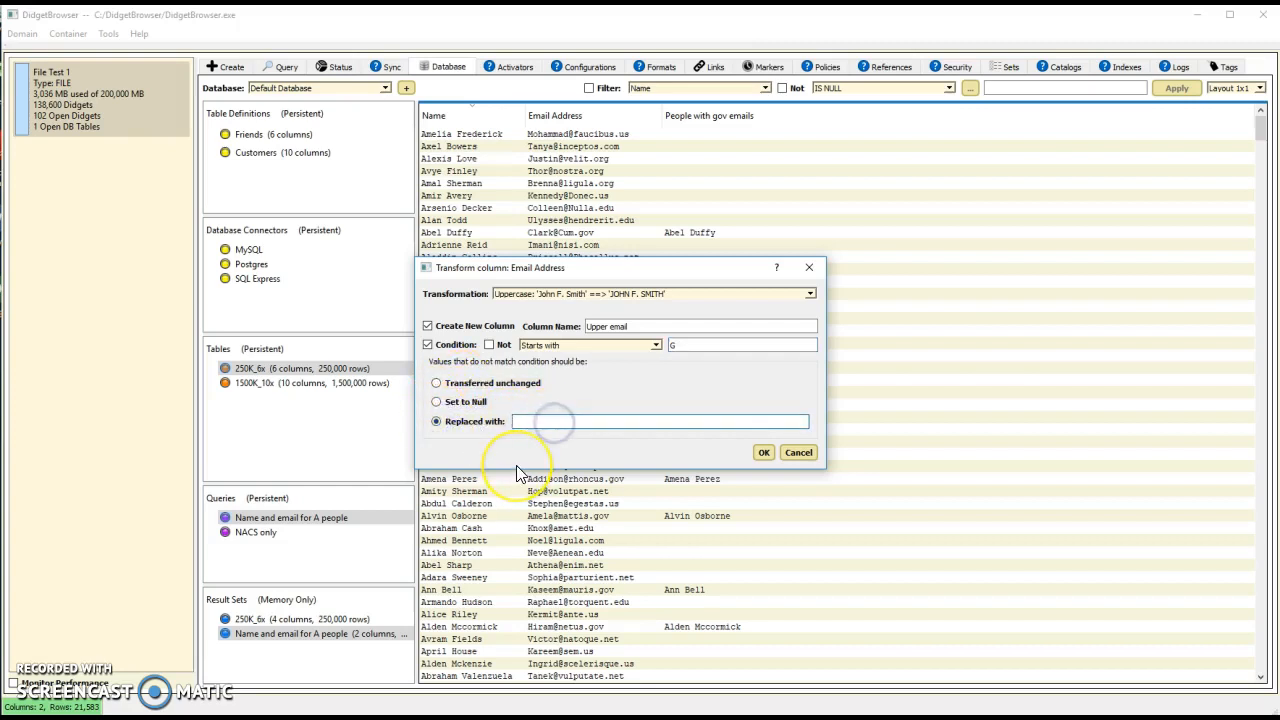
{"action": "type", "text": "No G"}
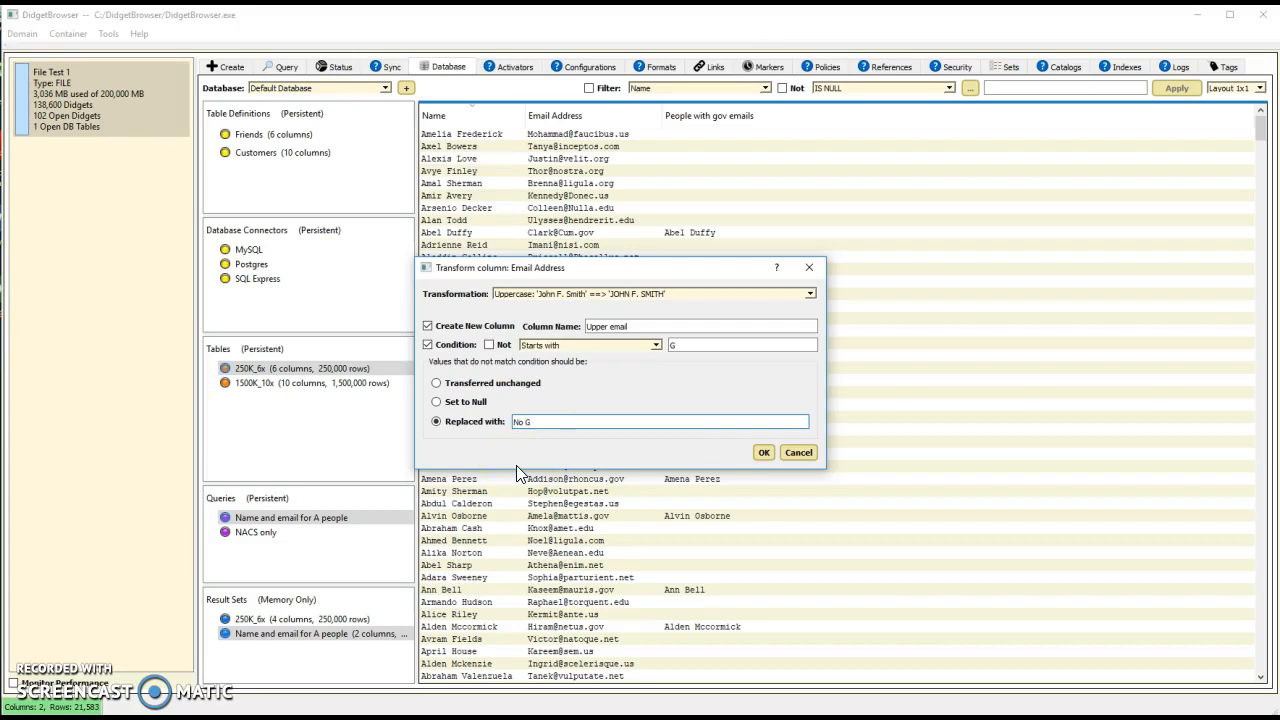
{"action": "left_click", "coordinate": [746, 450]}
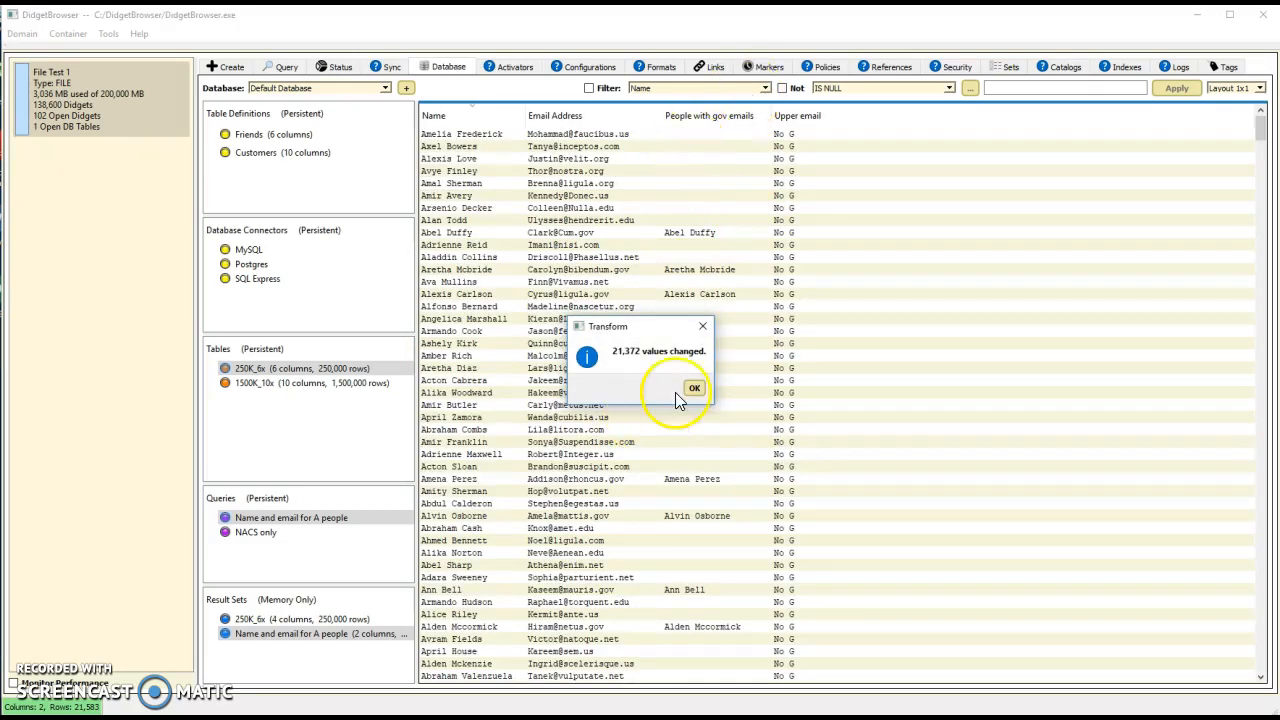
{"action": "left_click", "coordinate": [694, 388]}
Review the Upper email column across the result set rows and examine its unique values and reference counts
{"action": "scroll", "coordinate": [841, 295], "scroll_direction": "down", "scroll_amount": 2}
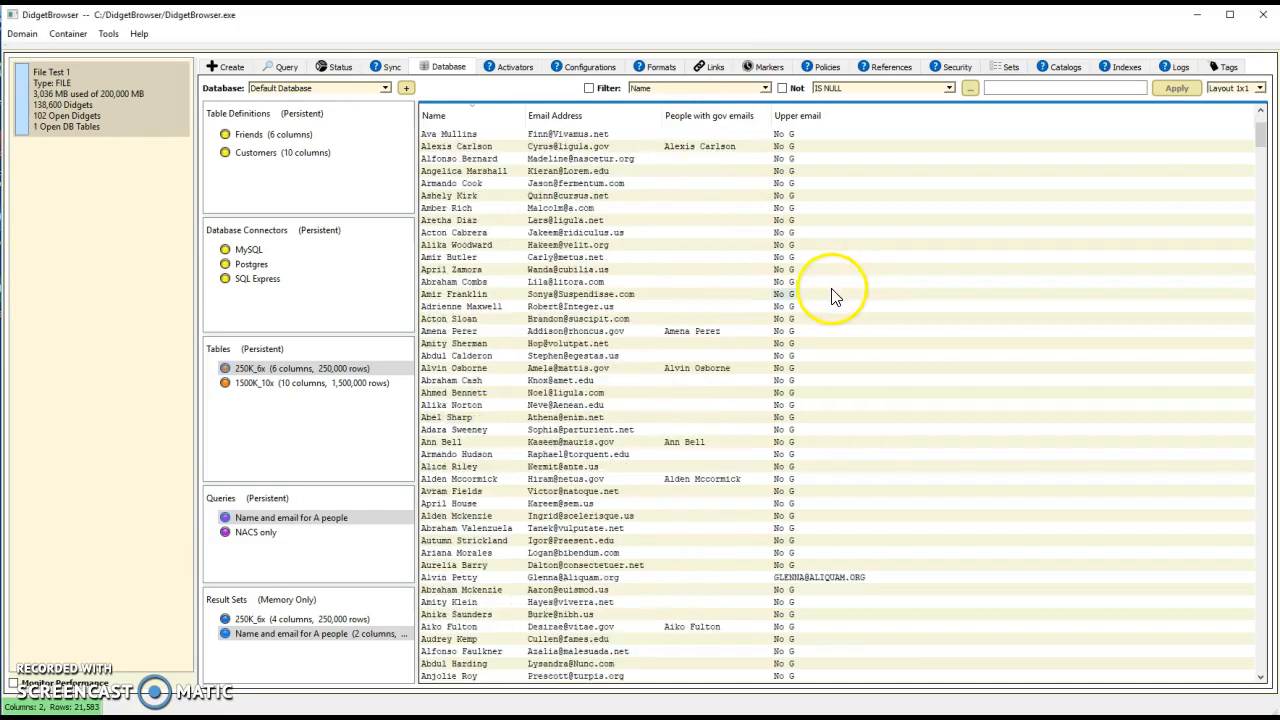
{"action": "scroll", "coordinate": [835, 296], "scroll_direction": "down", "scroll_amount": 5}
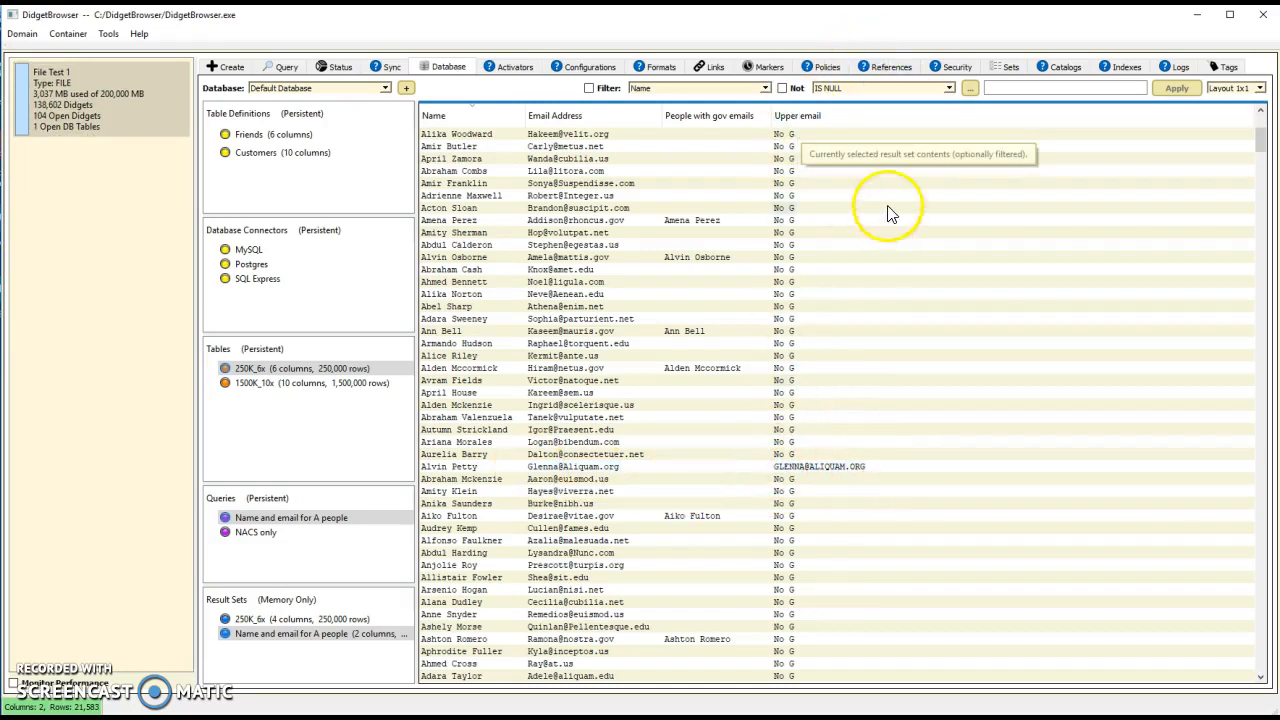
{"action": "scroll", "coordinate": [833, 235], "scroll_direction": "up", "scroll_amount": 1}
{"action": "scroll", "coordinate": [826, 235], "scroll_direction": "up", "scroll_amount": 4}
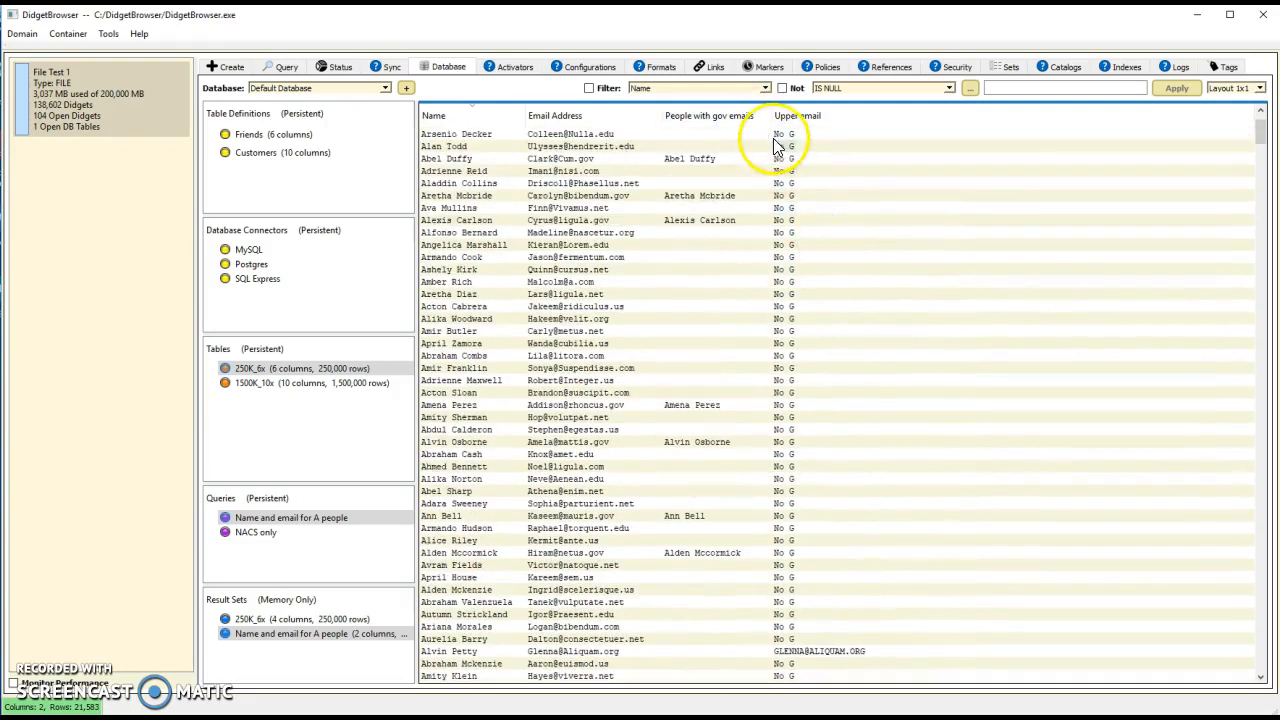
{"action": "scroll", "coordinate": [782, 146], "scroll_direction": "up", "scroll_amount": 2}
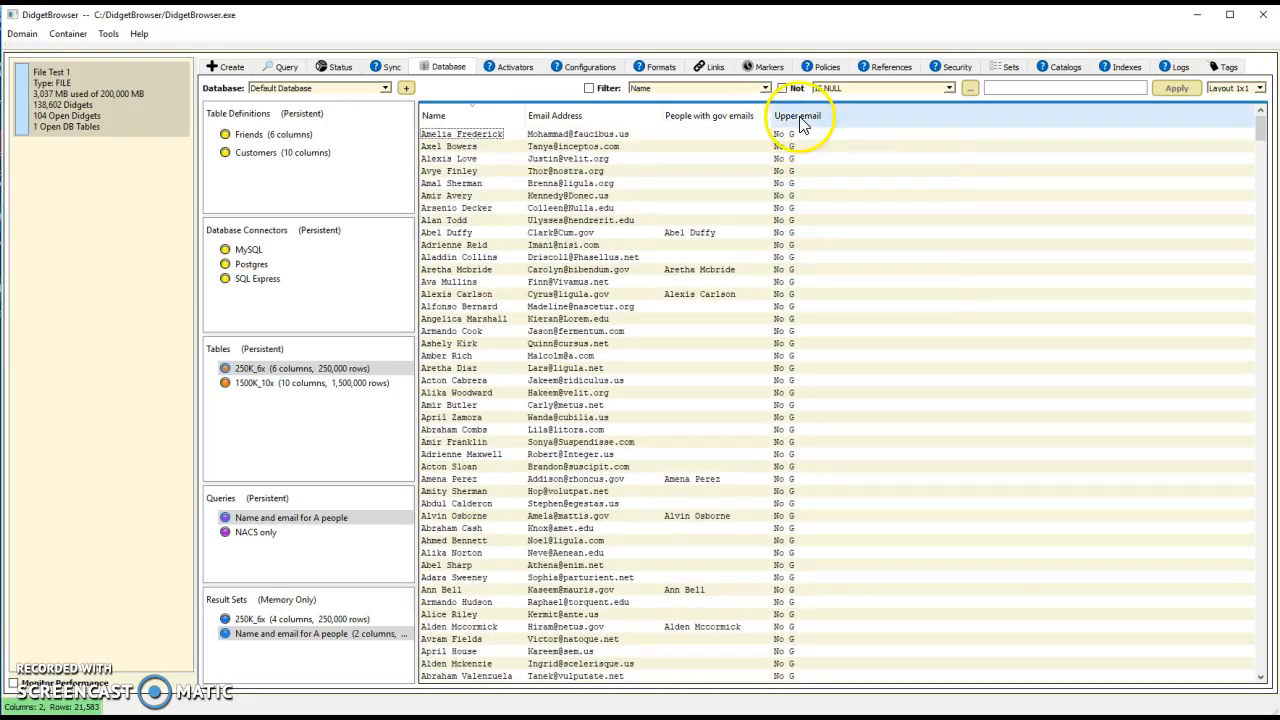
{"action": "right_click", "coordinate": [800, 116]}
{"action": "left_click", "coordinate": [830, 127]}
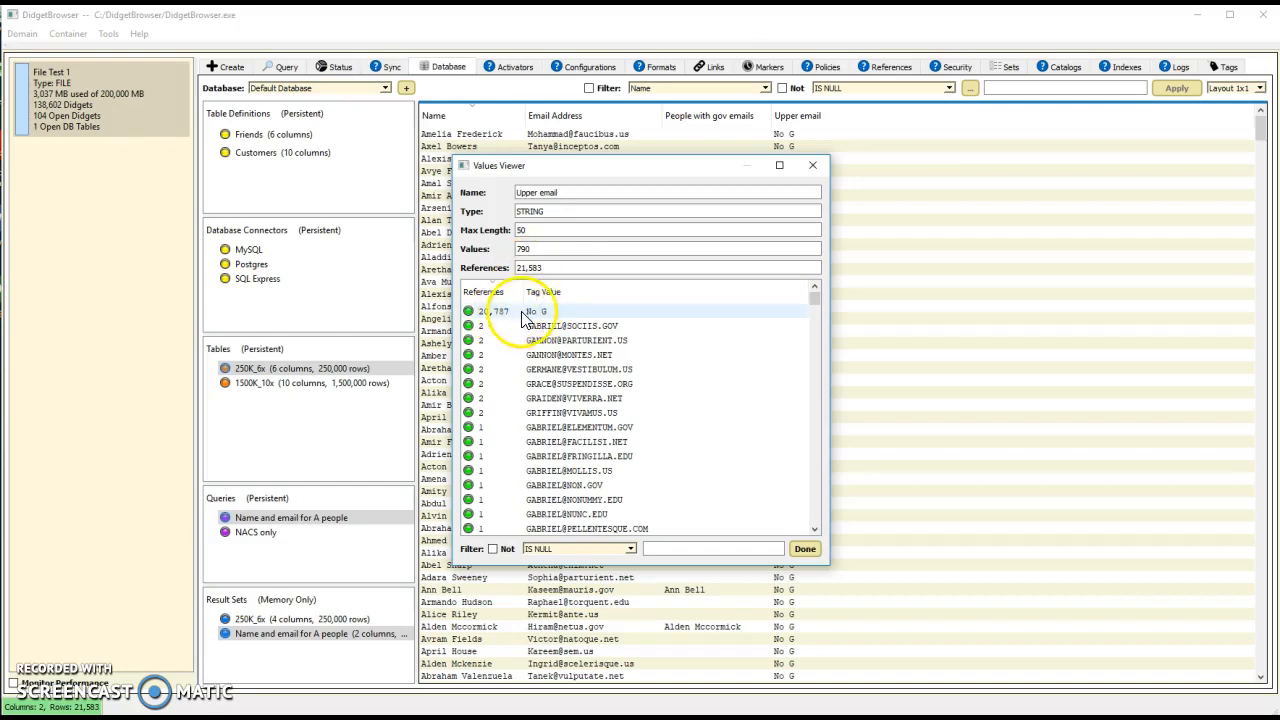
{"action": "scroll", "coordinate": [547, 347], "scroll_direction": "down", "scroll_amount": 10}
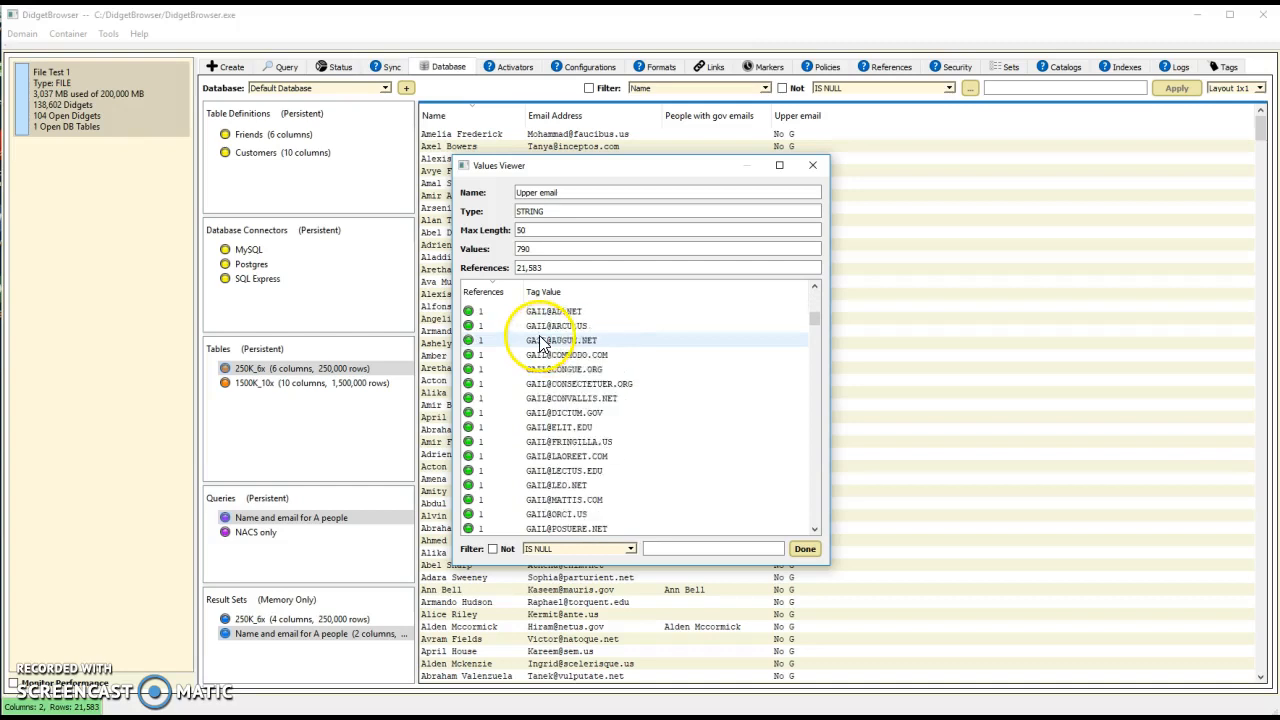
{"action": "scroll", "coordinate": [540, 345], "scroll_direction": "down", "scroll_amount": 3}
{"action": "left_click", "coordinate": [810, 550]}
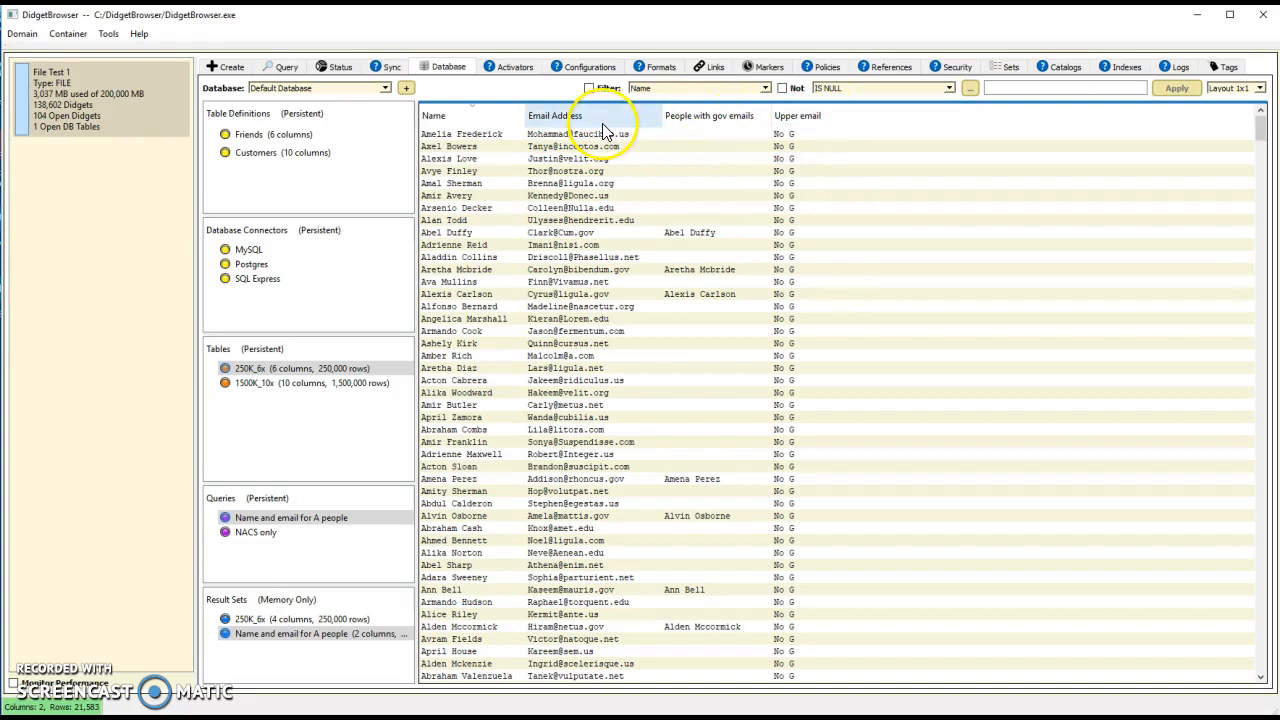
{"action": "mouse_move", "coordinate": [572, 127]}
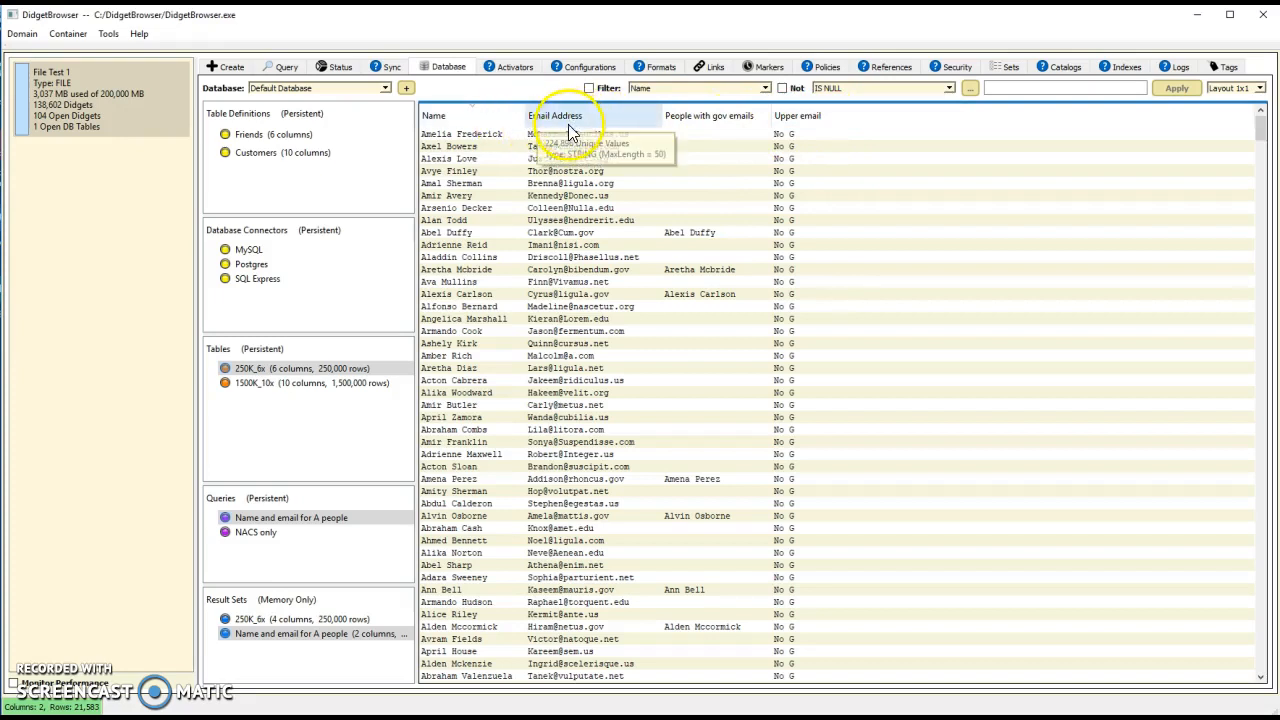